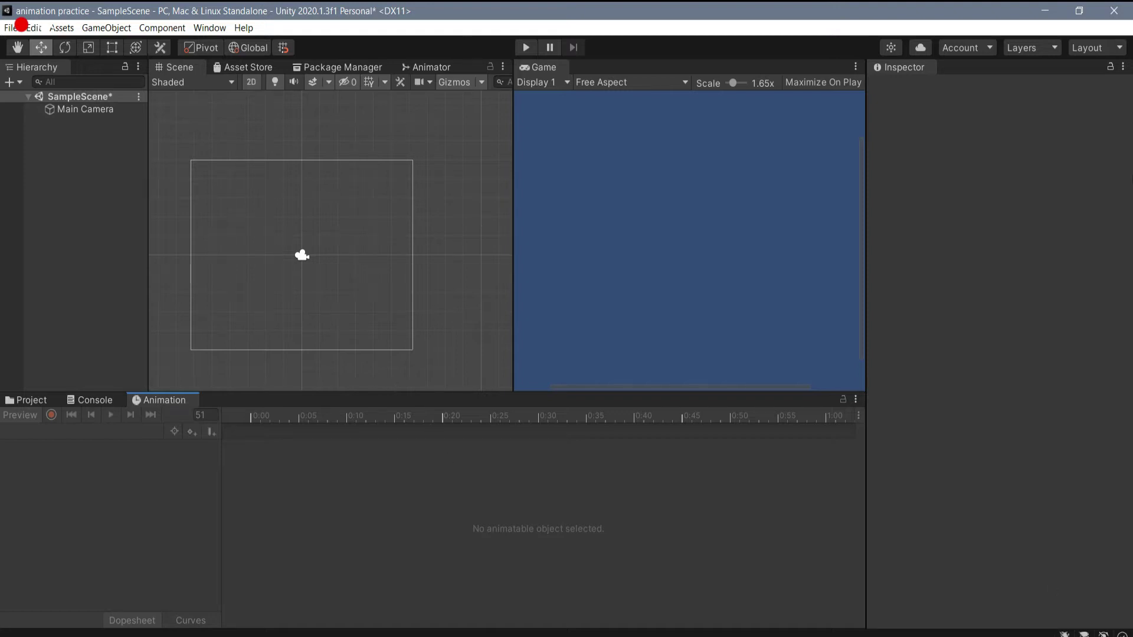
{"action": "right_click", "coordinate": [63, 212]}
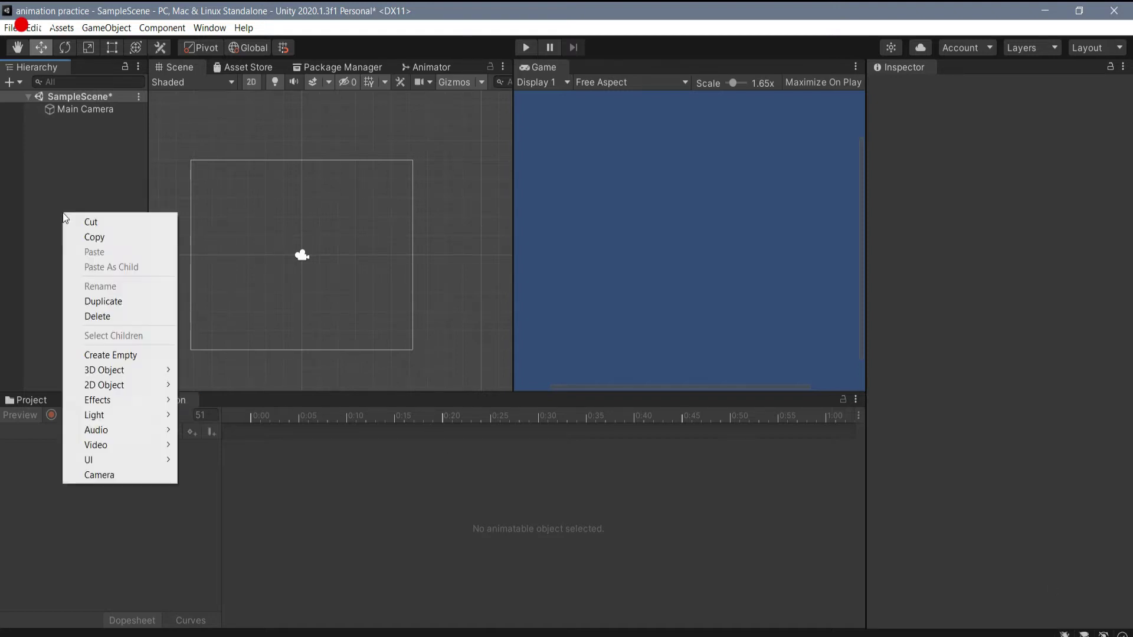
{"action": "right_click", "coordinate": [67, 154]}
{"action": "mouse_move", "coordinate": [90, 319]}
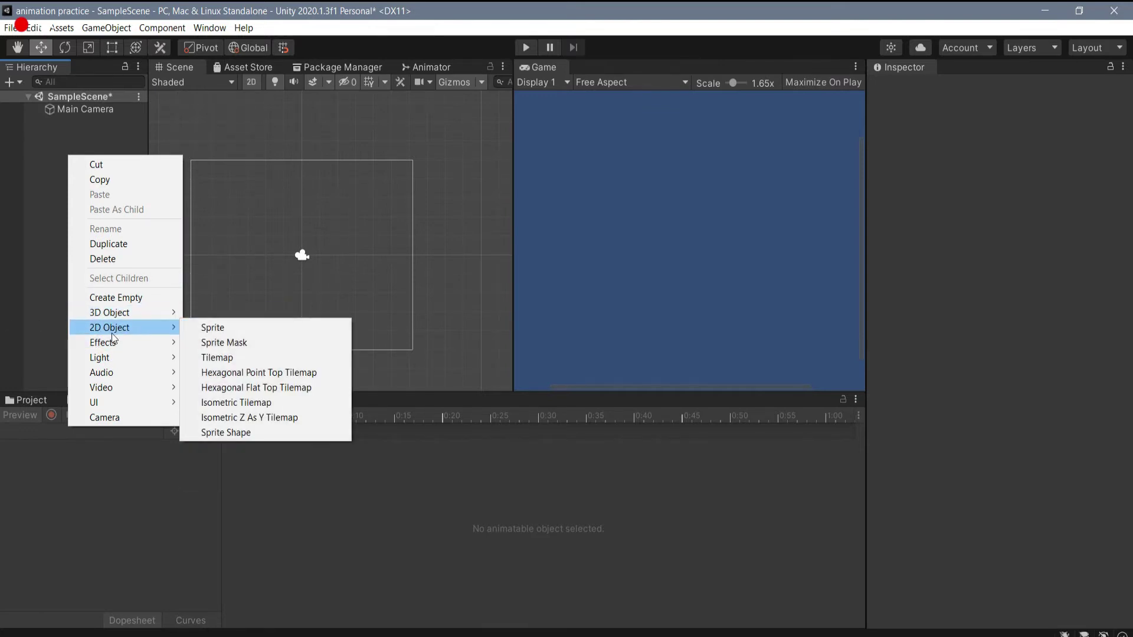
{"action": "left_click", "coordinate": [196, 329]}
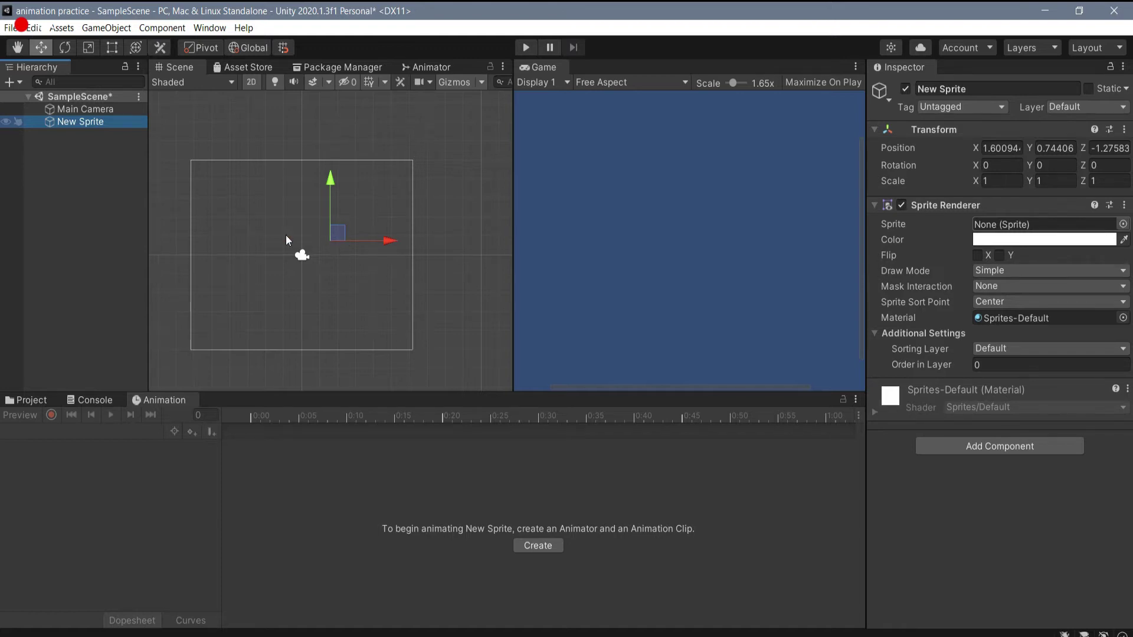
{"action": "key", "text": "Delete"}
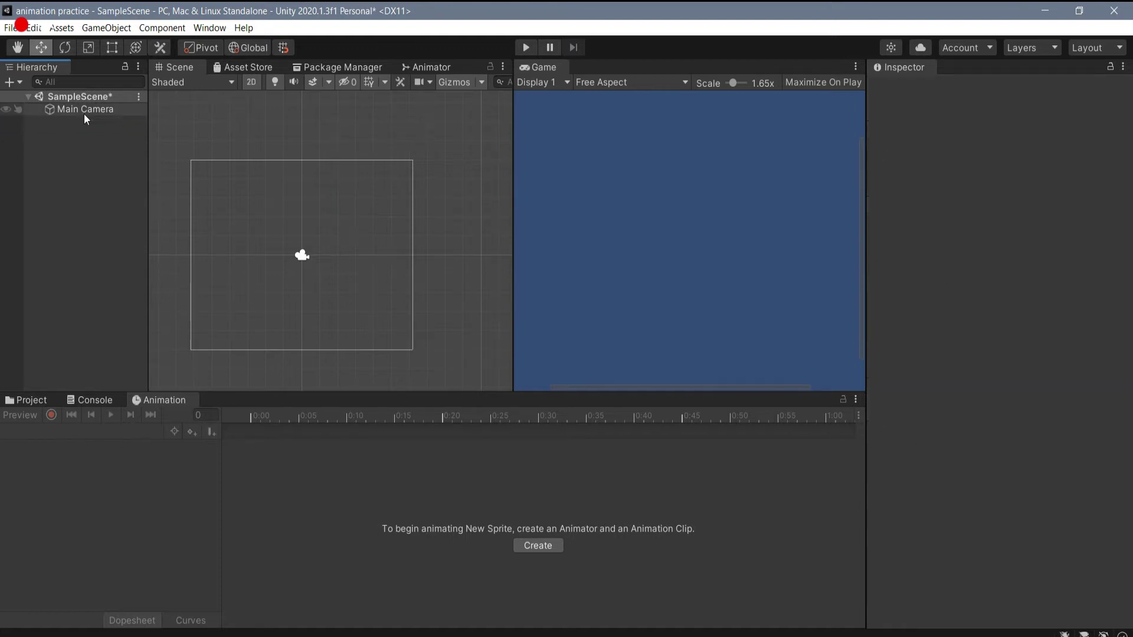
- Add a 3D cube to the scene and move it to about X -4.28, Y -0.41, inside the camera frame's left side
{"action": "right_click", "coordinate": [65, 134]}
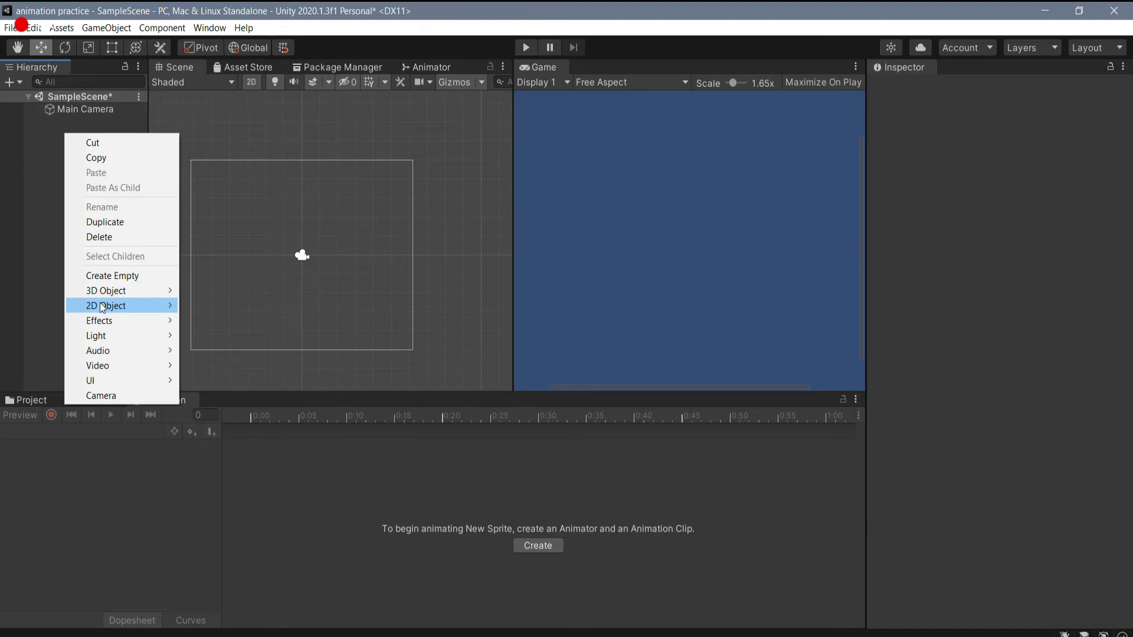
{"action": "mouse_move", "coordinate": [105, 289]}
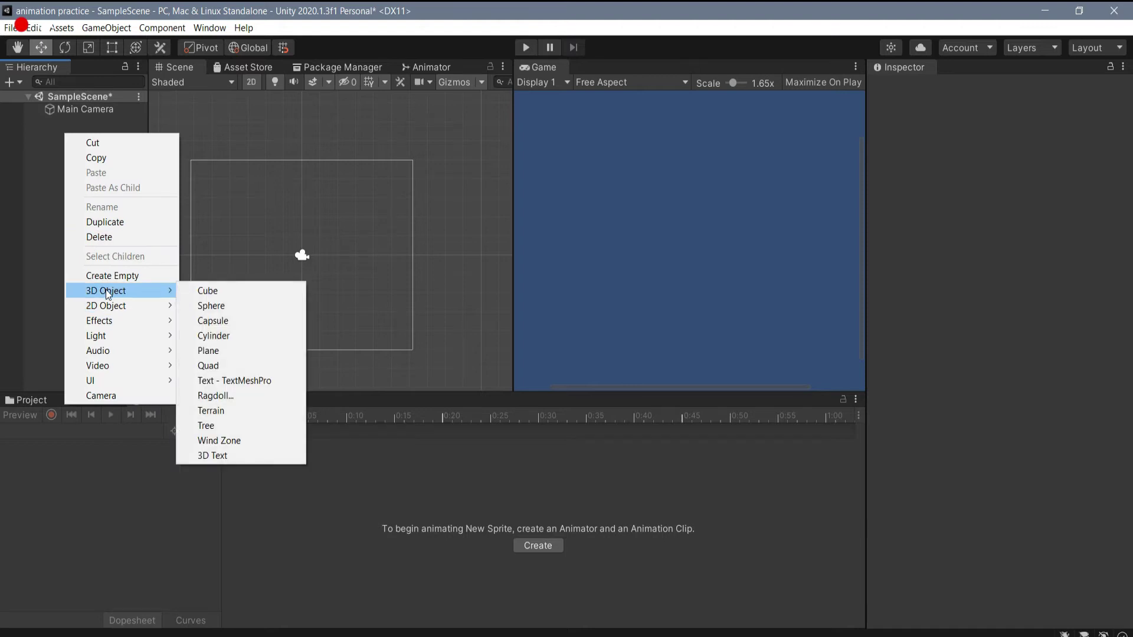
{"action": "left_click", "coordinate": [206, 292]}
{"action": "left_click_drag", "start_coordinate": [370, 243], "coordinate": [290, 250]}
{"action": "mouse_move", "coordinate": [222, 188]}
{"action": "left_mouse_down"}
{"action": "mouse_move", "coordinate": [224, 212]}
{"action": "mouse_move", "coordinate": [224, 196]}
{"action": "left_mouse_up"}
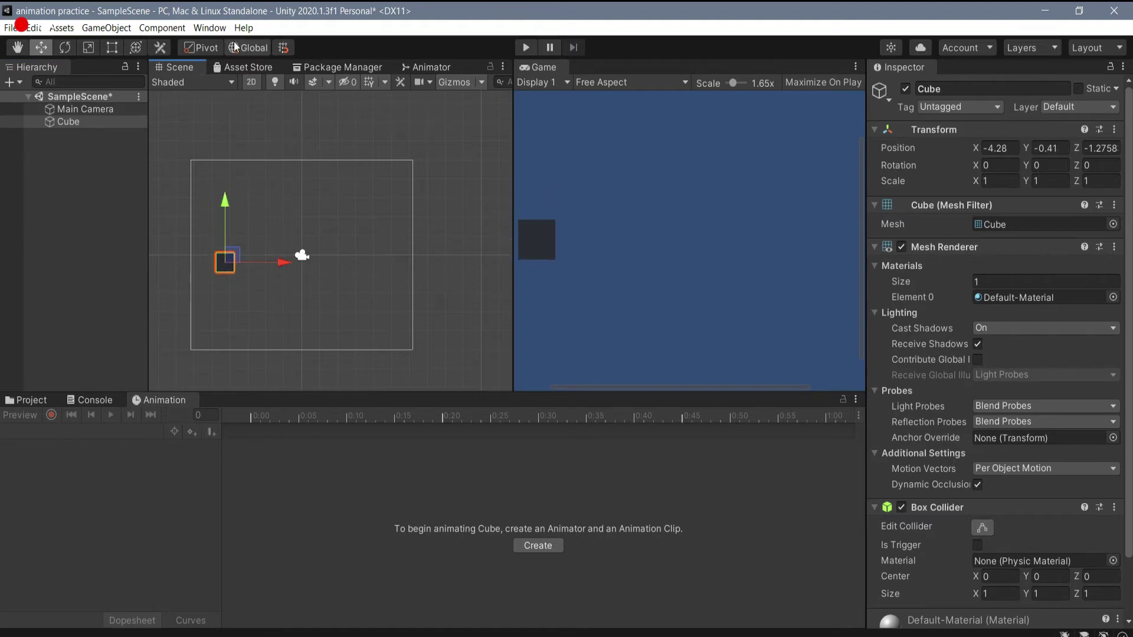
- View the cube in the 3D scene view and return to the 2D view
{"action": "left_click", "coordinate": [251, 82]}
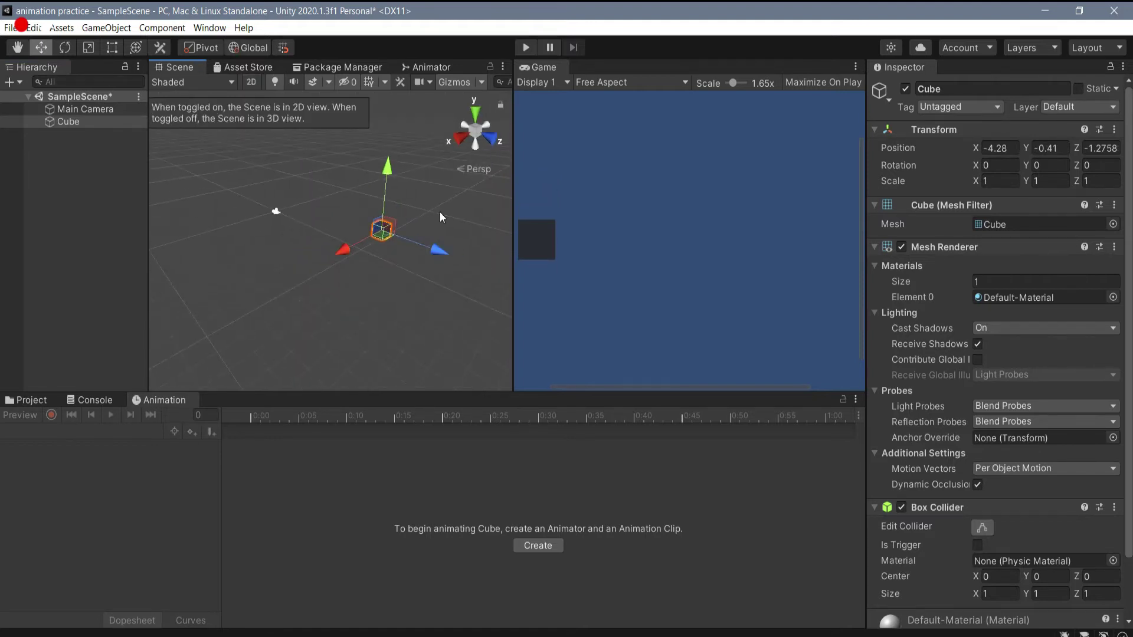
{"action": "key", "text": "t"}
{"action": "left_click", "coordinate": [258, 85]}
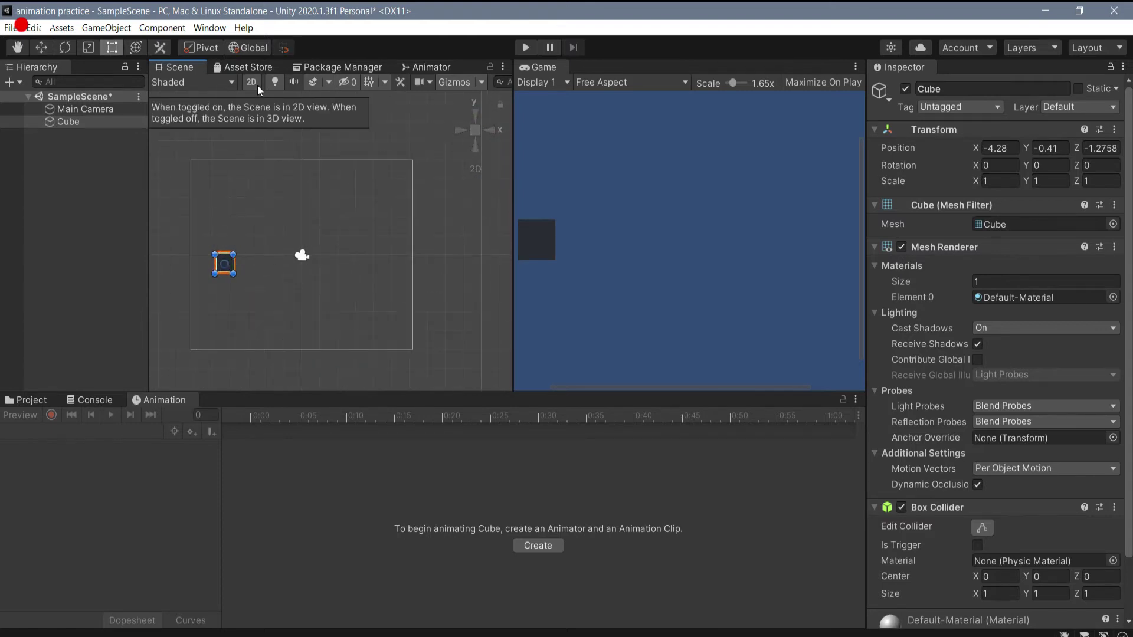
- Open the Animation window and create an animation clip named "new" for the cube in the Assets folder
{"action": "left_click", "coordinate": [27, 402]}
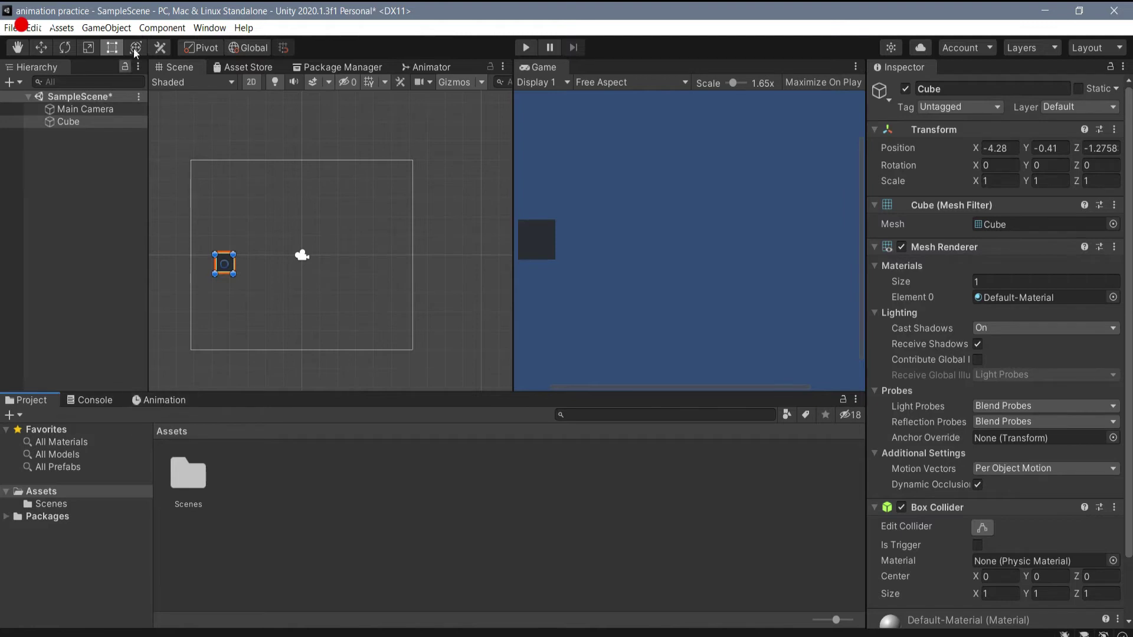
{"action": "left_click", "coordinate": [223, 29]}
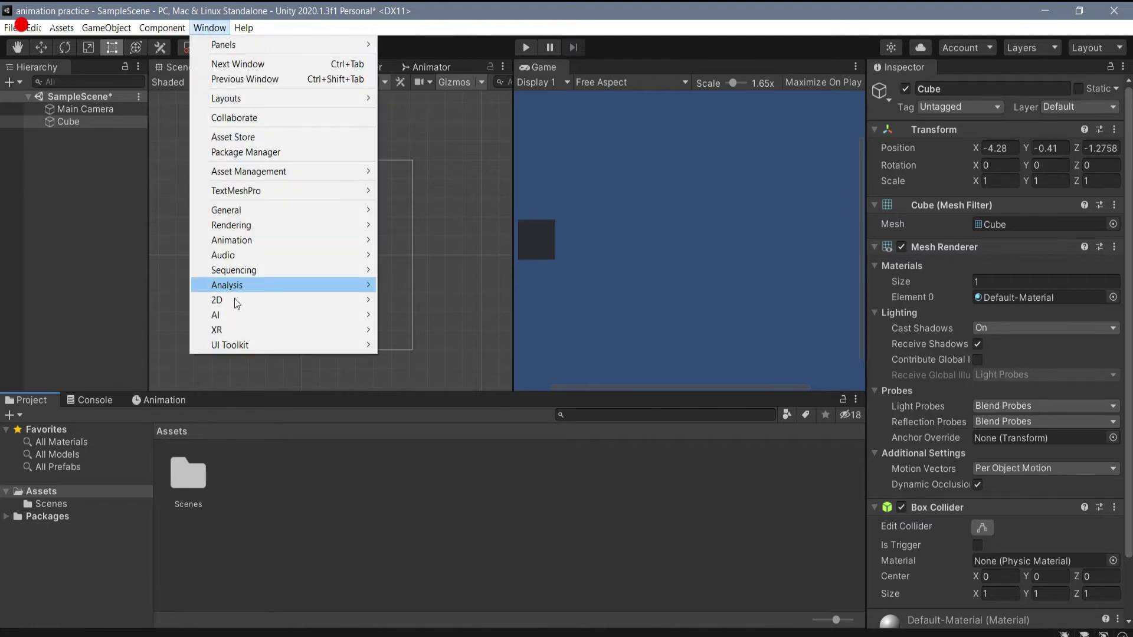
{"action": "mouse_move", "coordinate": [234, 246]}
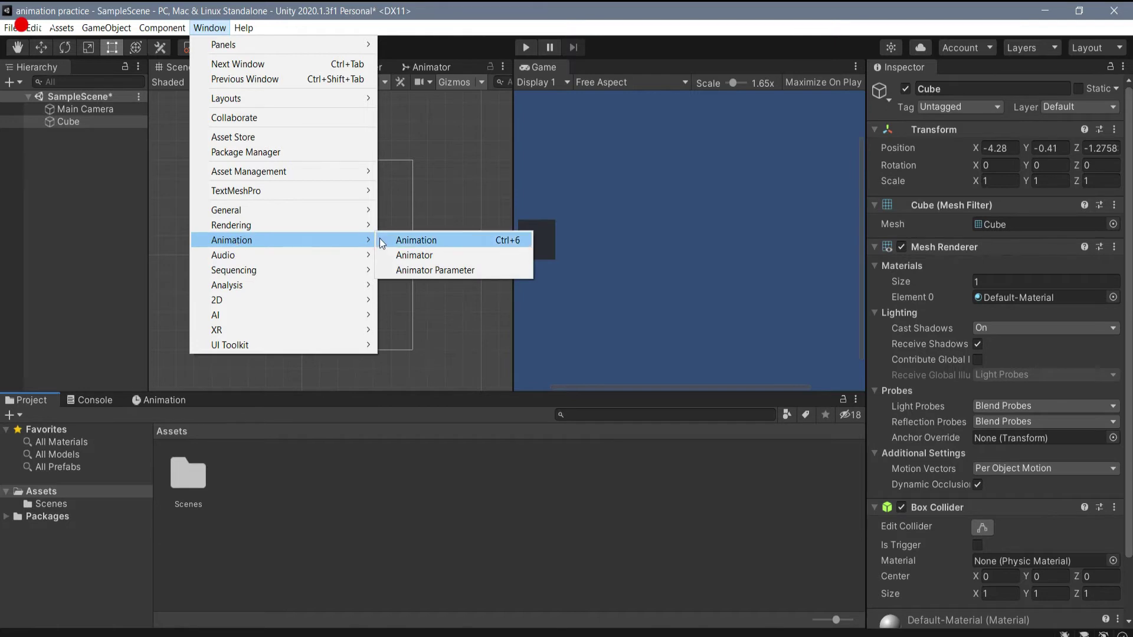
{"action": "left_click", "coordinate": [399, 239]}
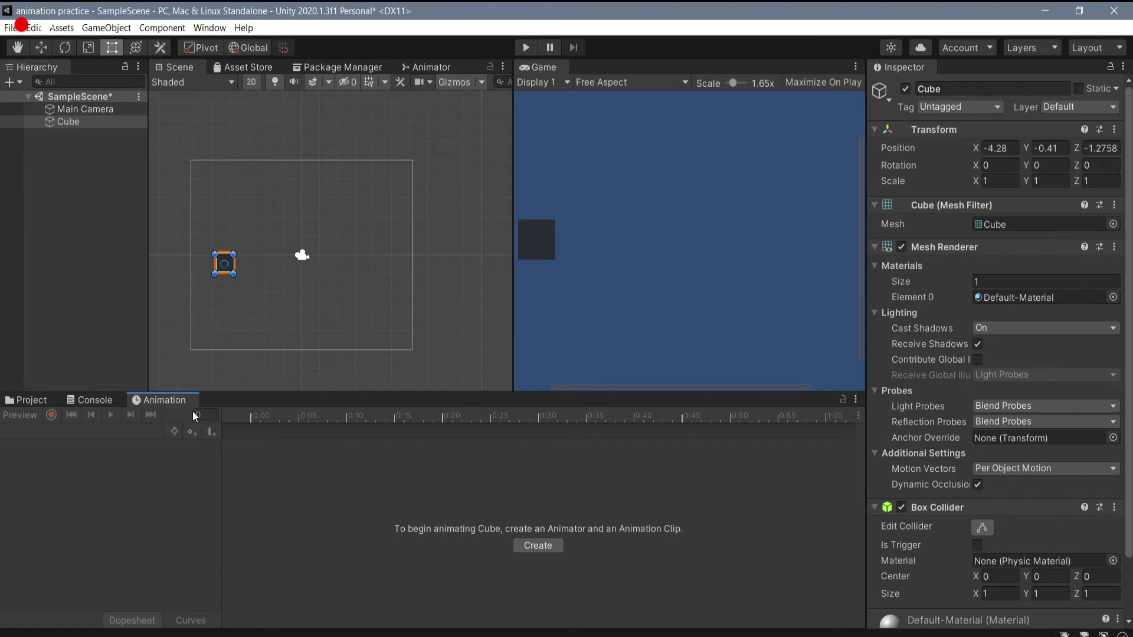
{"action": "left_click", "coordinate": [526, 545]}
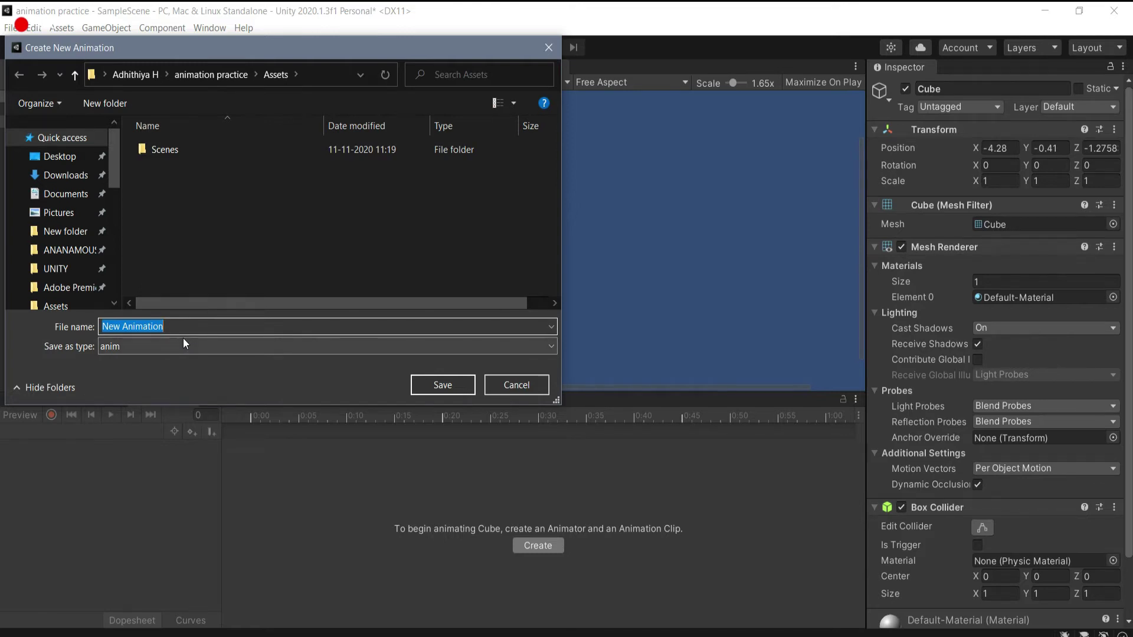
{"action": "type", "text": "new"}
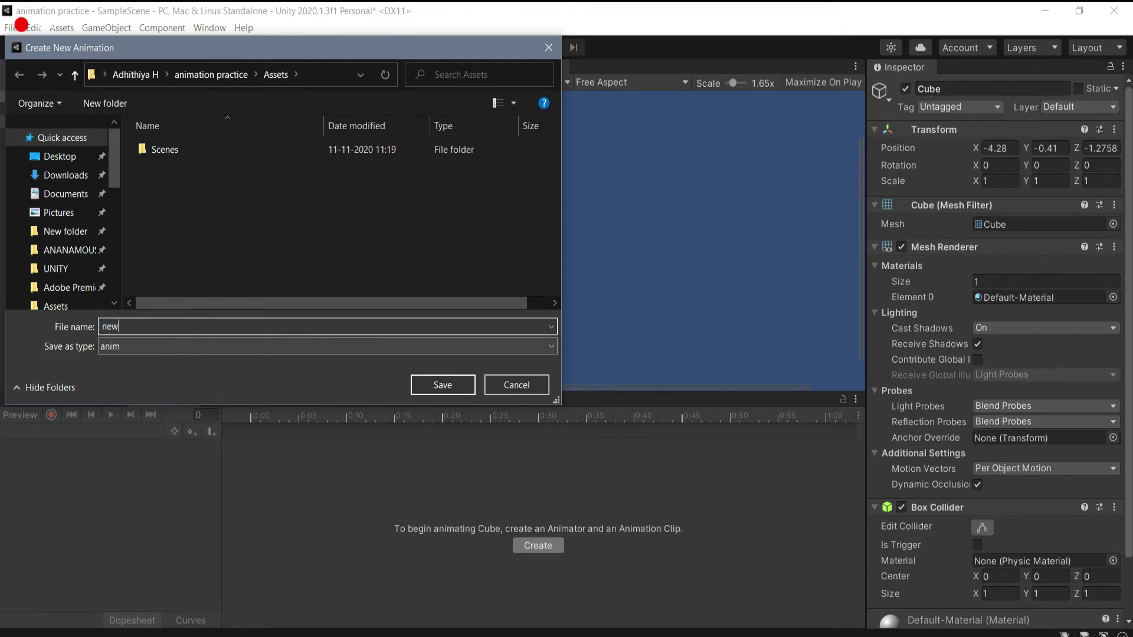
{"action": "left_click", "coordinate": [433, 377]}
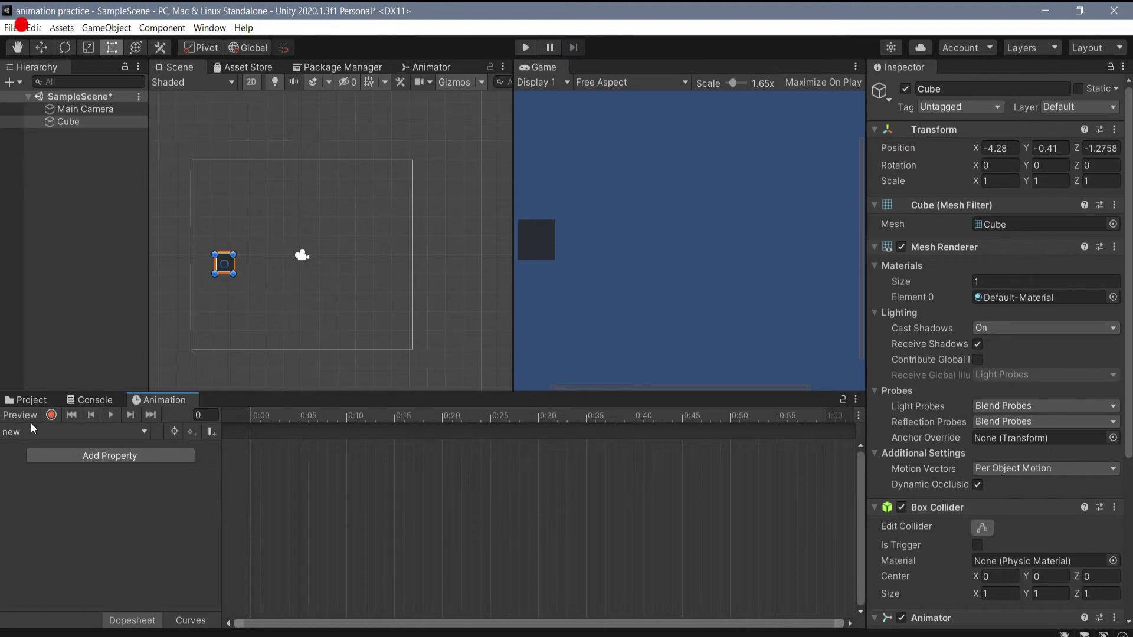
{"action": "left_click", "coordinate": [10, 418]}
{"action": "key", "text": "space"}
{"action": "left_click_drag", "start_coordinate": [255, 436], "coordinate": [179, 470]}
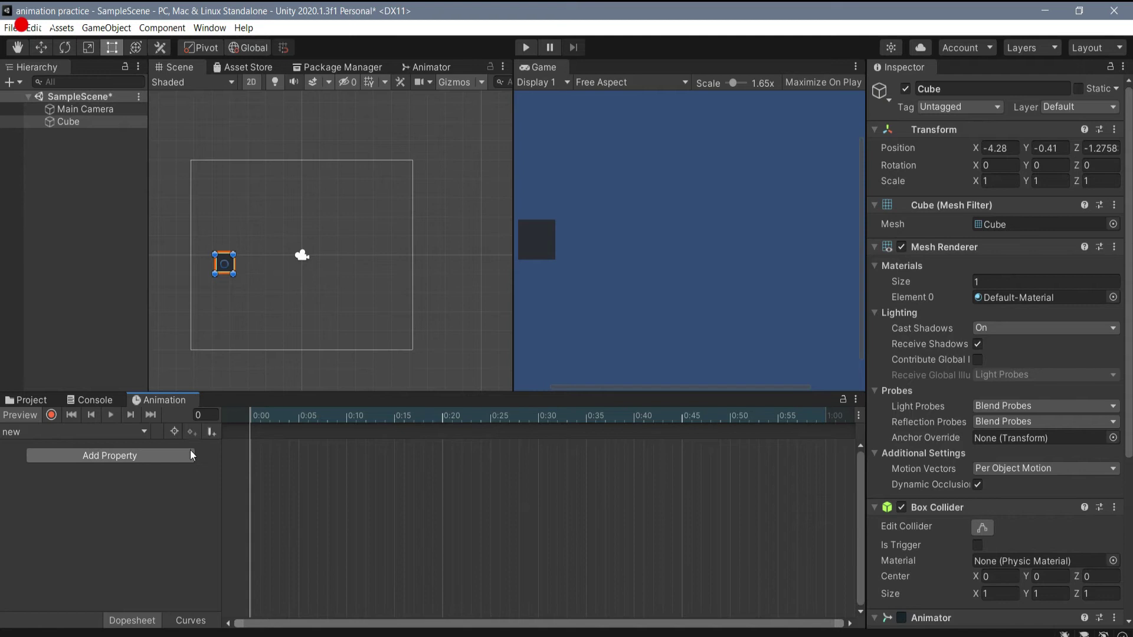
{"action": "left_click", "coordinate": [111, 456]}
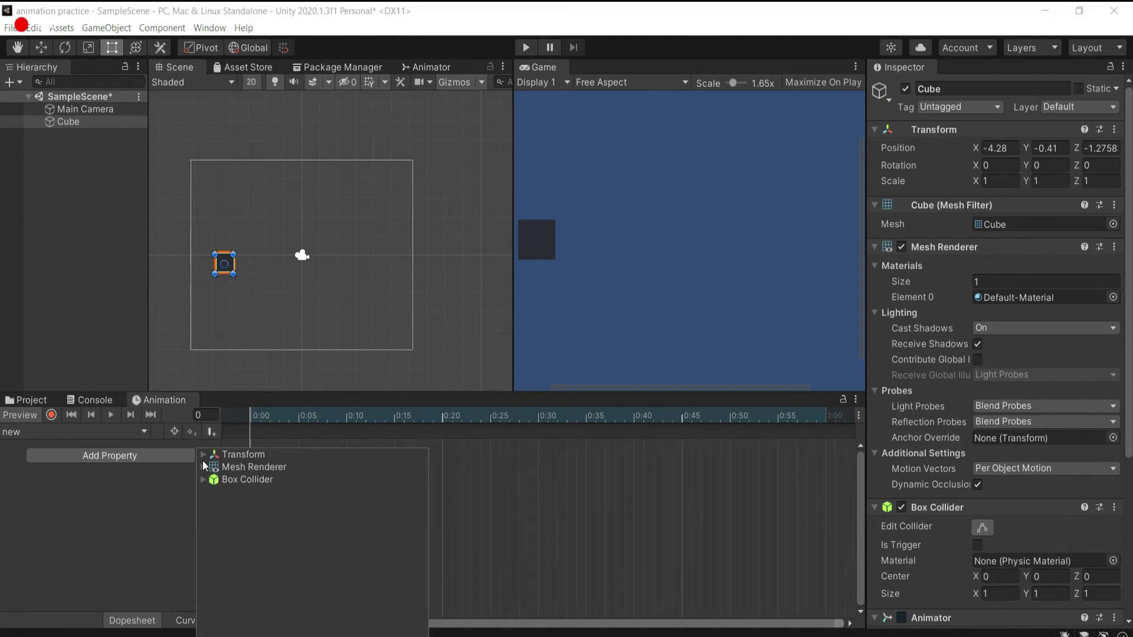
{"action": "left_click", "coordinate": [145, 501]}
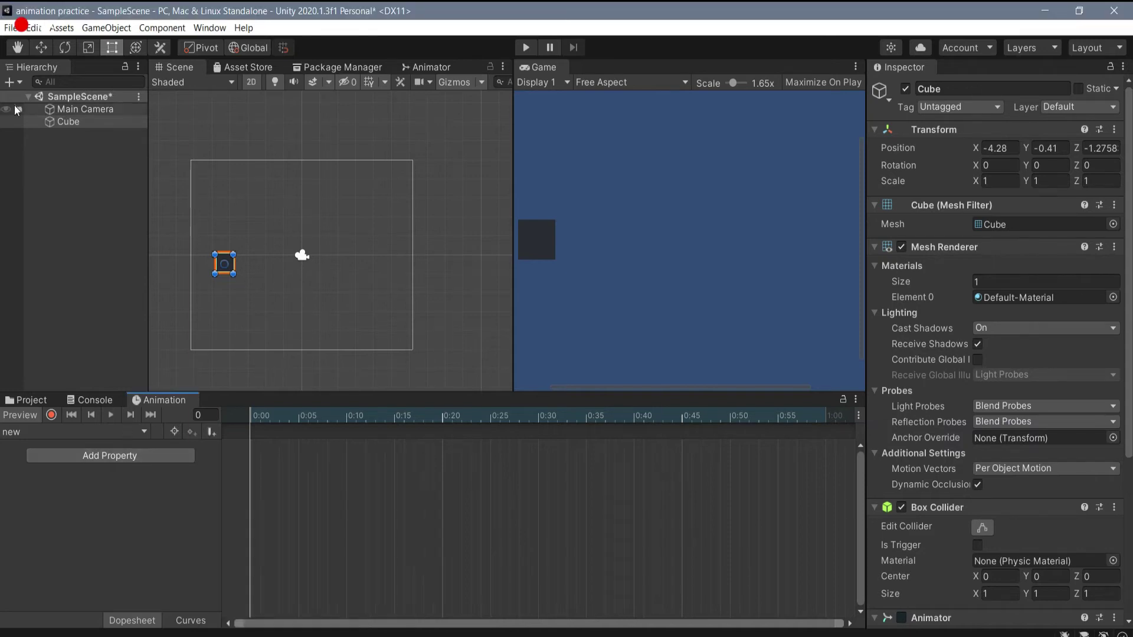
- Select the Main Camera to view its animation state, and reselect the cube
{"action": "left_click", "coordinate": [82, 126]}
{"action": "left_click", "coordinate": [92, 111]}
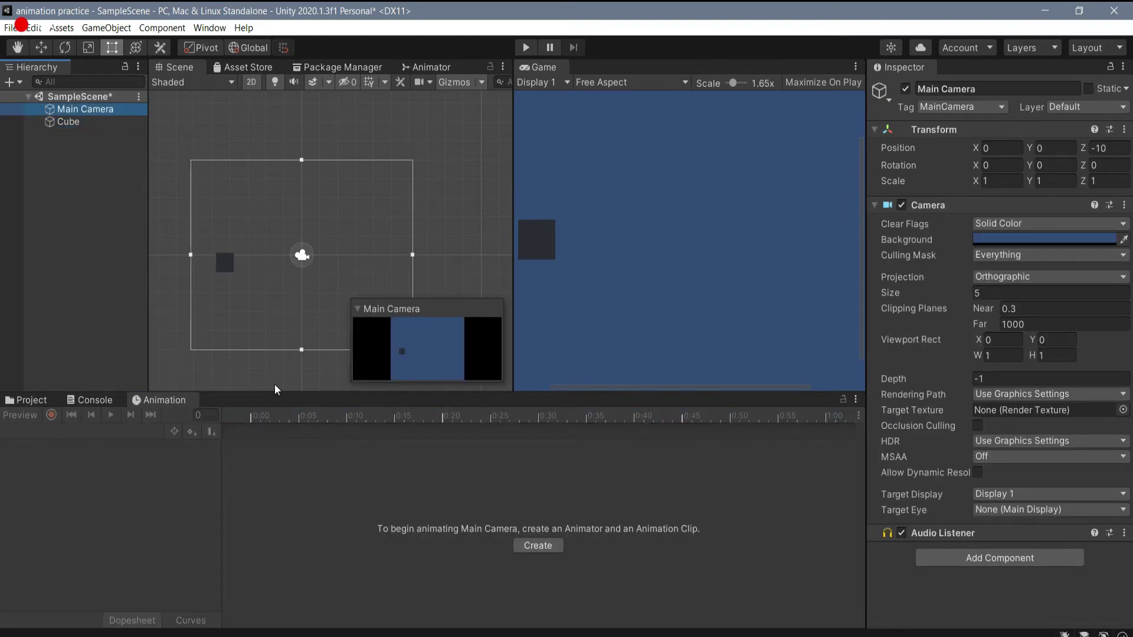
{"action": "left_click", "coordinate": [72, 122]}
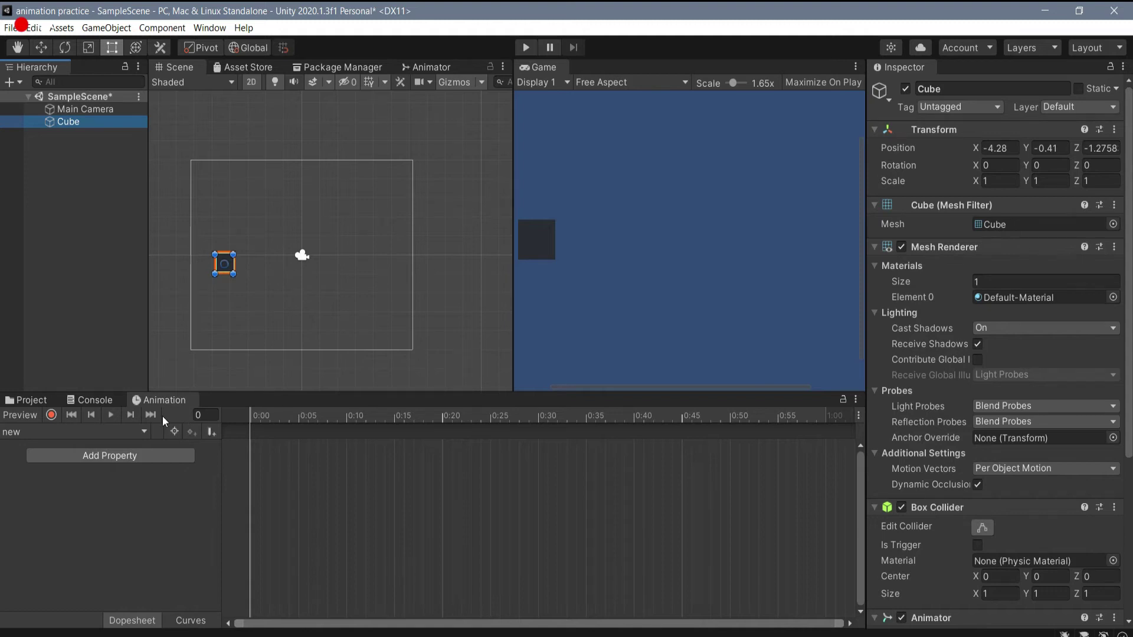
- Add the Transform Position property to the cube's "new" animation clip
{"action": "left_click", "coordinate": [151, 458]}
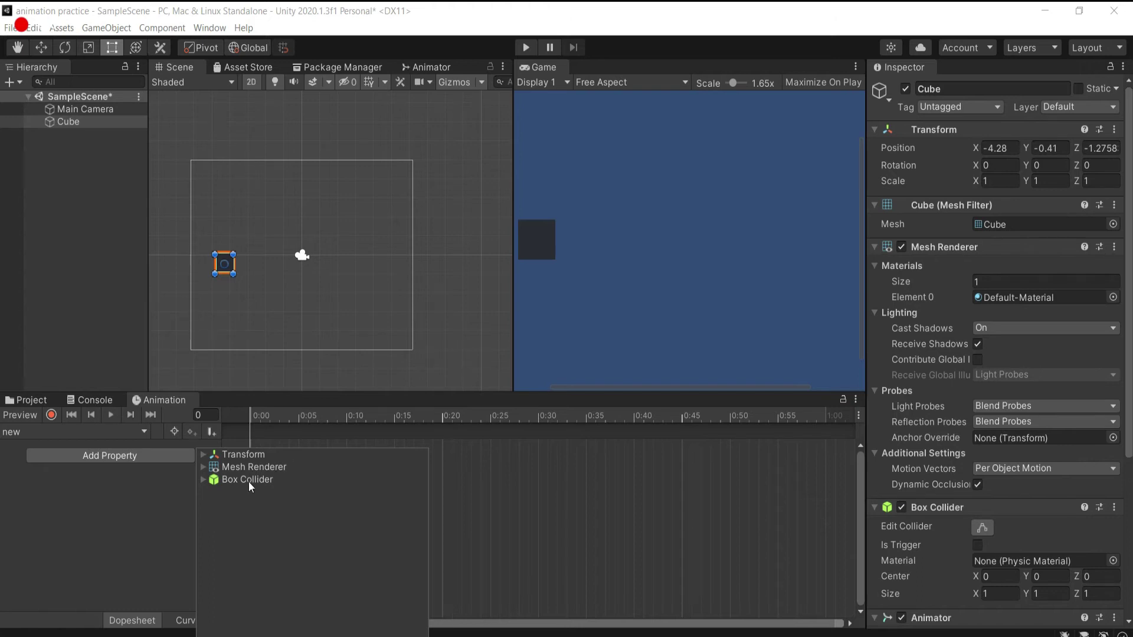
{"action": "left_click", "coordinate": [239, 456]}
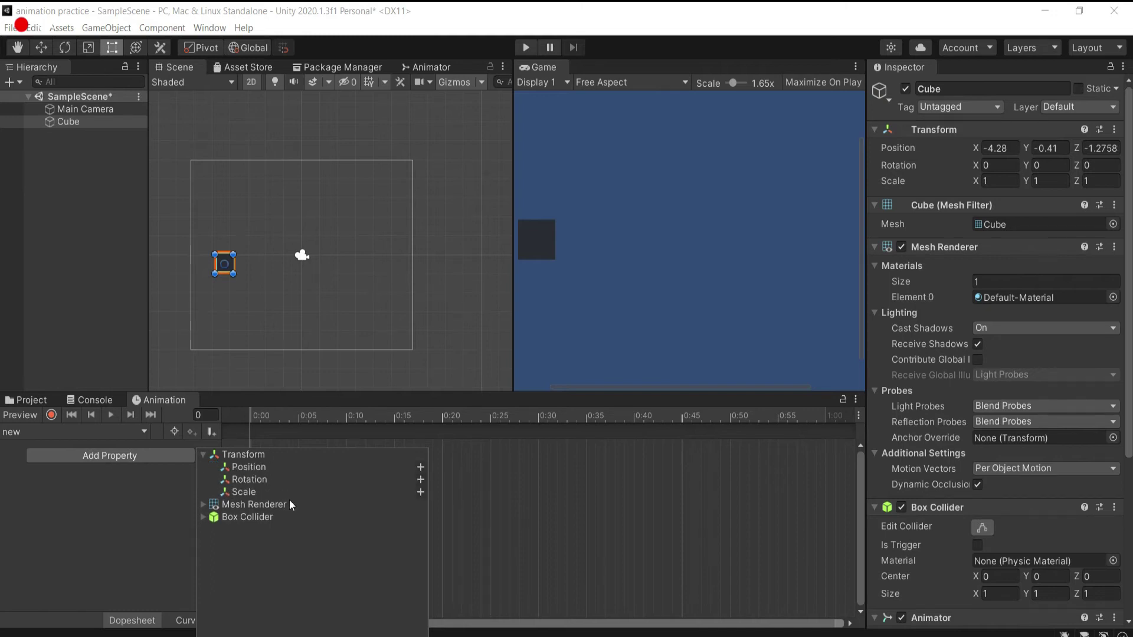
{"action": "left_click", "coordinate": [422, 468]}
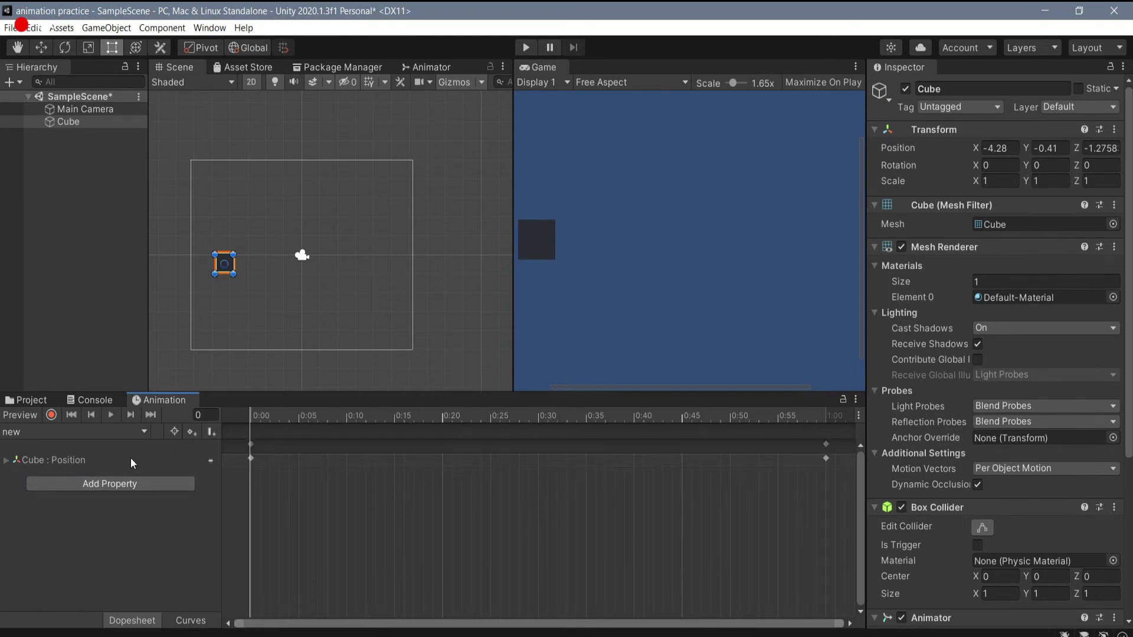
- Enable keyframe recording and record a position keyframe at frame 5 with the cube moved right to about X -2.92
{"action": "left_click", "coordinate": [298, 419]}
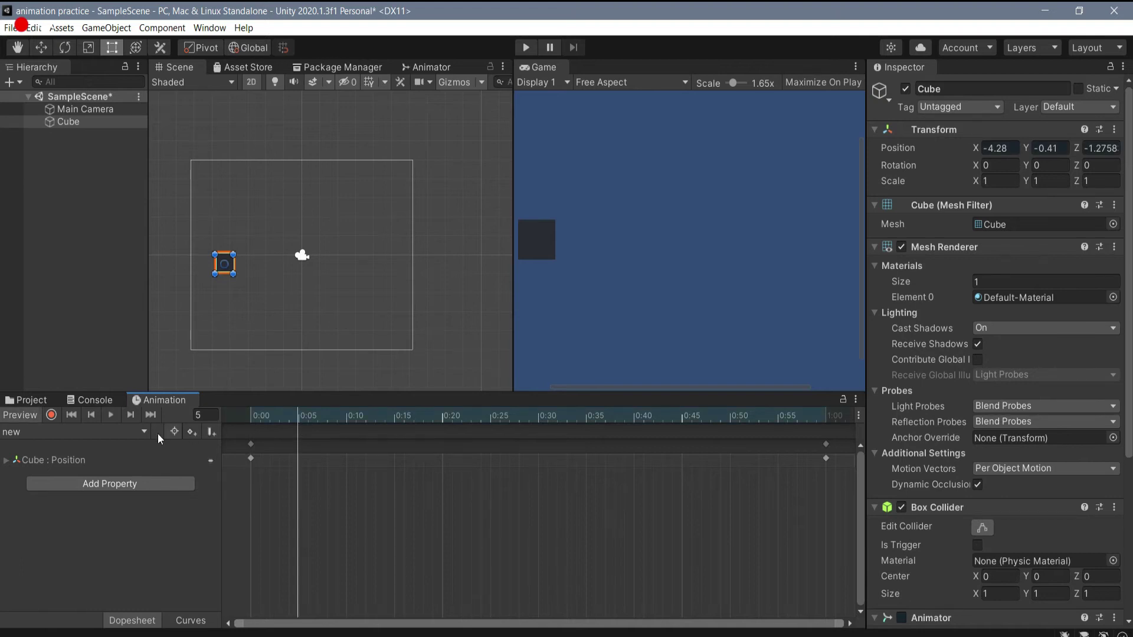
{"action": "left_click", "coordinate": [51, 416]}
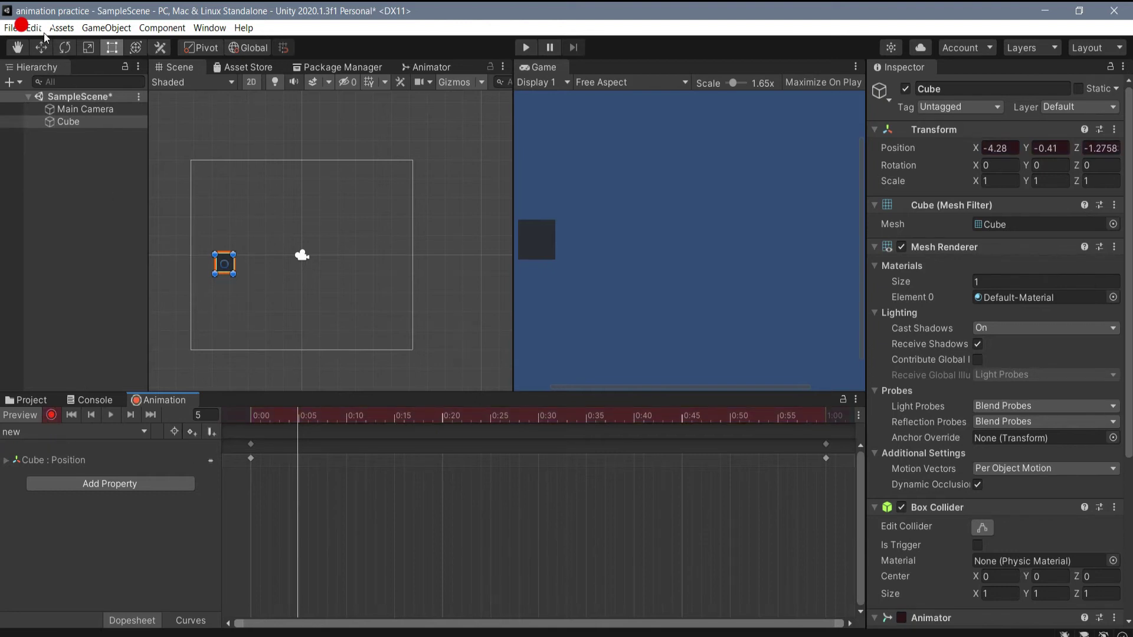
{"action": "key", "text": "w"}
{"action": "left_click_drag", "start_coordinate": [283, 262], "coordinate": [308, 262]}
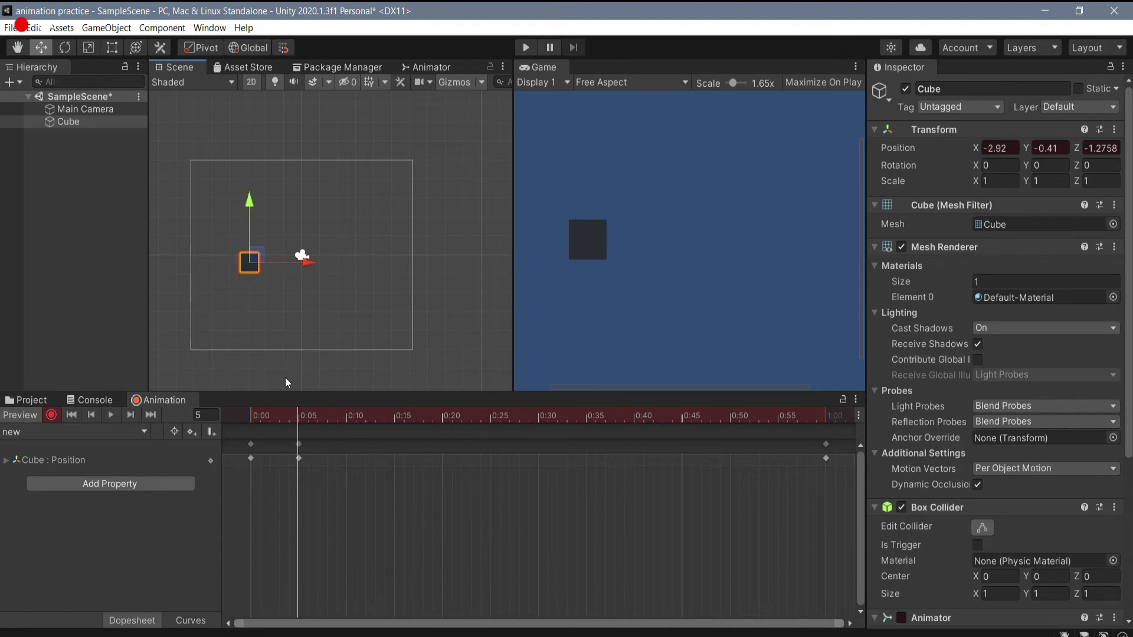
- Record position keyframes with the cube moved farther right at frame 10, about X -1.43, and at frame 15
{"action": "left_click", "coordinate": [346, 420]}
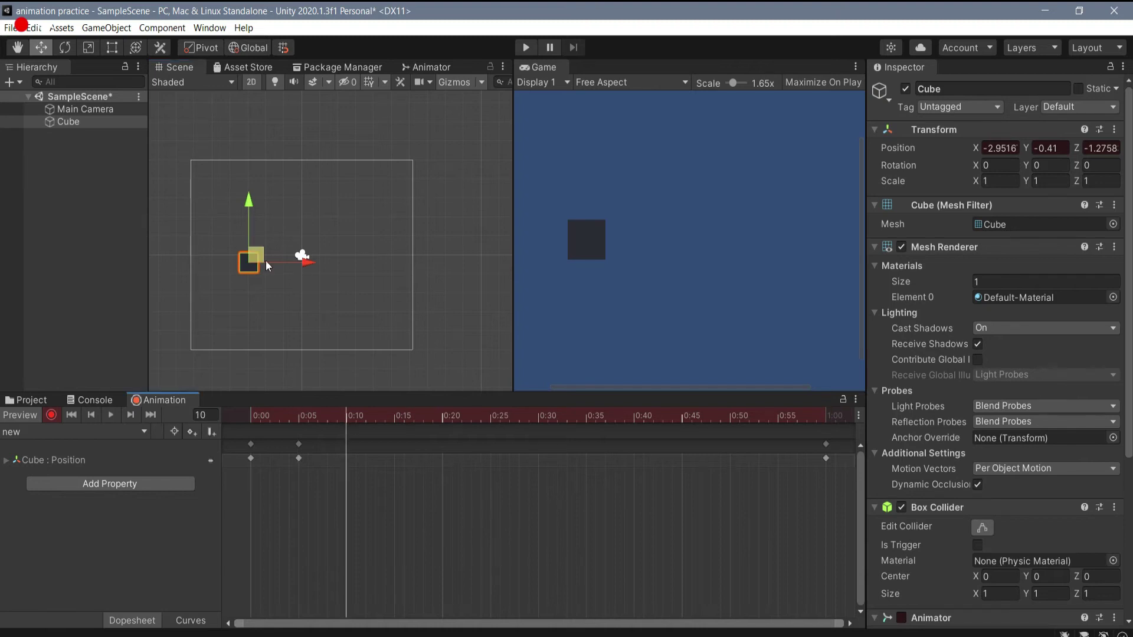
{"action": "left_click_drag", "start_coordinate": [307, 262], "coordinate": [335, 260]}
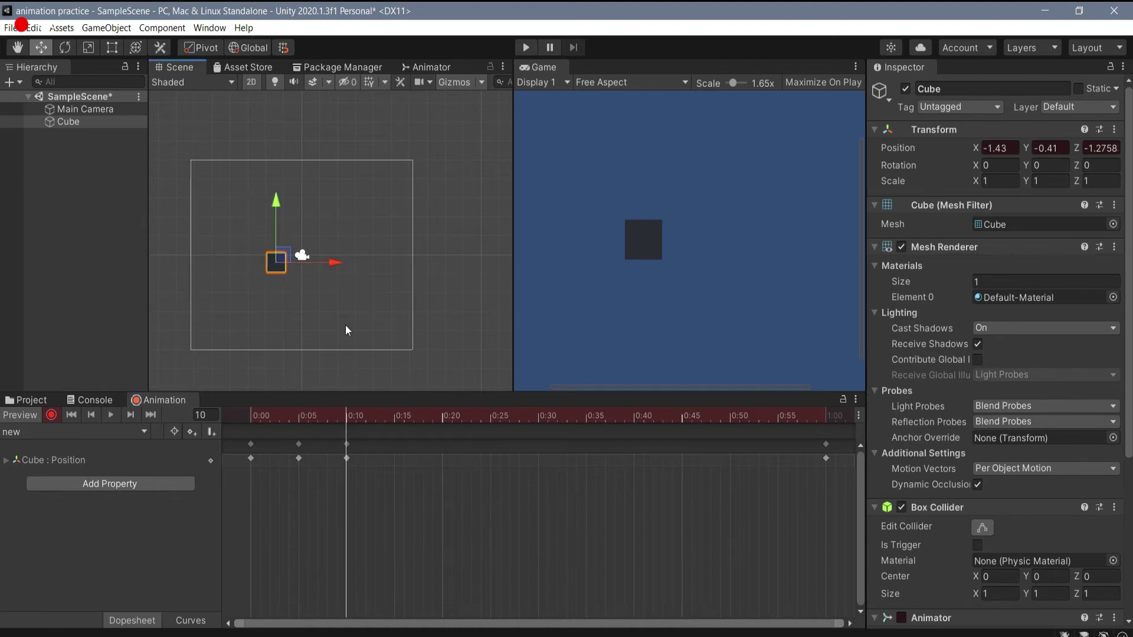
{"action": "left_click", "coordinate": [395, 431]}
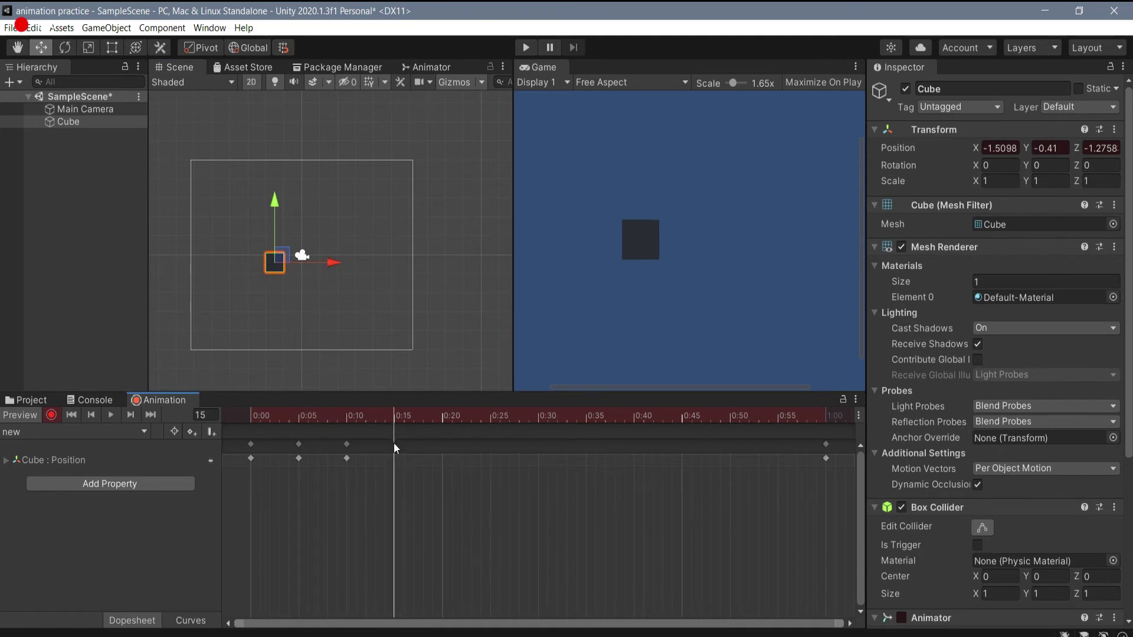
{"action": "left_click_drag", "start_coordinate": [330, 261], "coordinate": [403, 260]}
- Record rightward position keyframes for the cube at frame 20, about X 2.24, frame 25, and frame 30, about X 3.34
{"action": "left_click", "coordinate": [443, 426]}
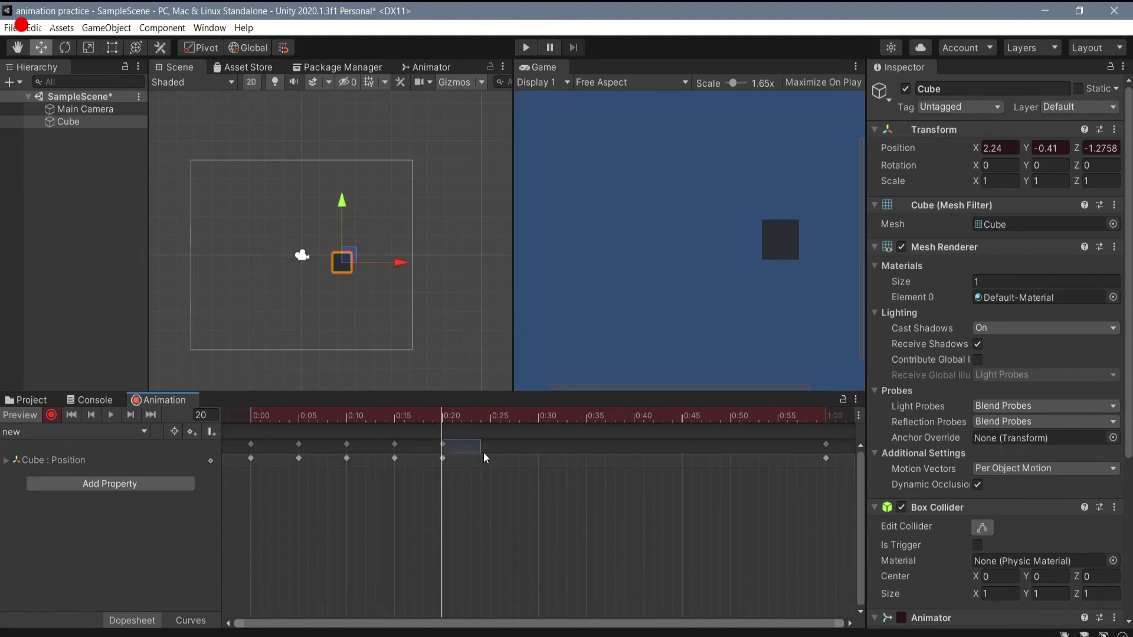
{"action": "left_click_drag", "start_coordinate": [483, 452], "coordinate": [484, 452]}
{"action": "left_click", "coordinate": [490, 416]}
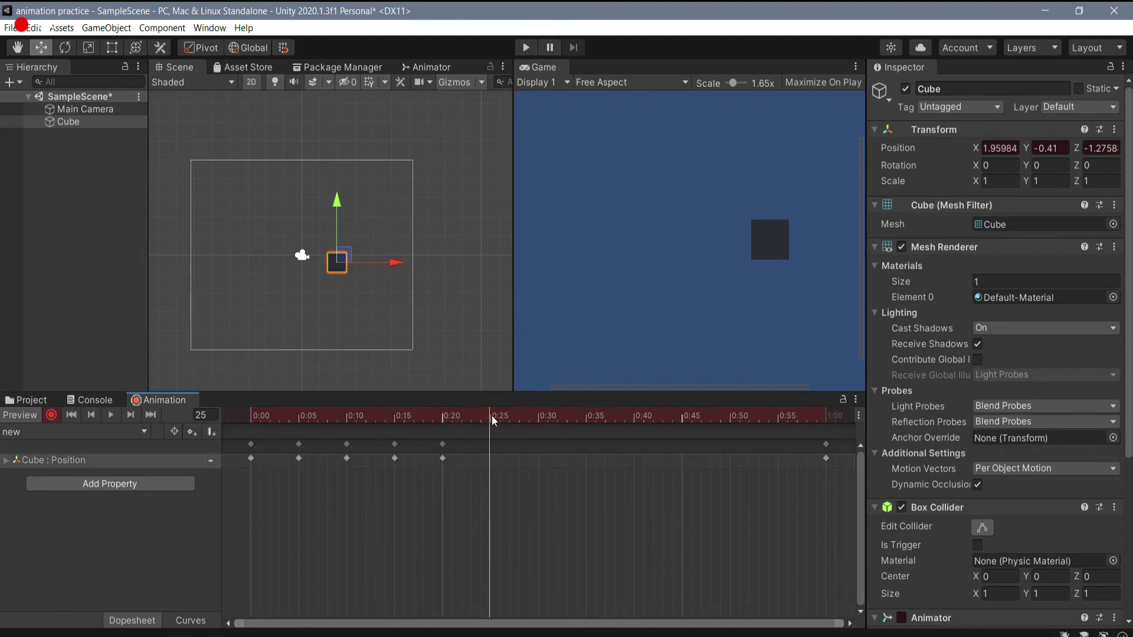
{"action": "left_click_drag", "start_coordinate": [394, 262], "coordinate": [416, 262]}
{"action": "left_click", "coordinate": [538, 416]}
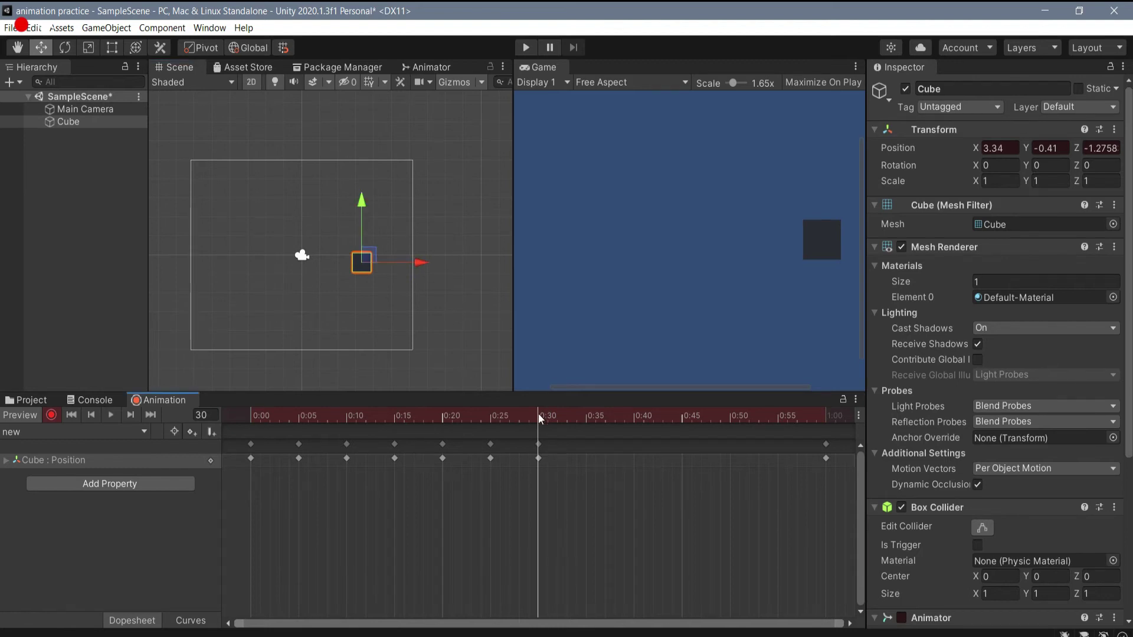
- Play the cube's animation clip from frame 0 to preview its movement
{"action": "left_click_drag", "start_coordinate": [538, 413], "coordinate": [167, 437]}
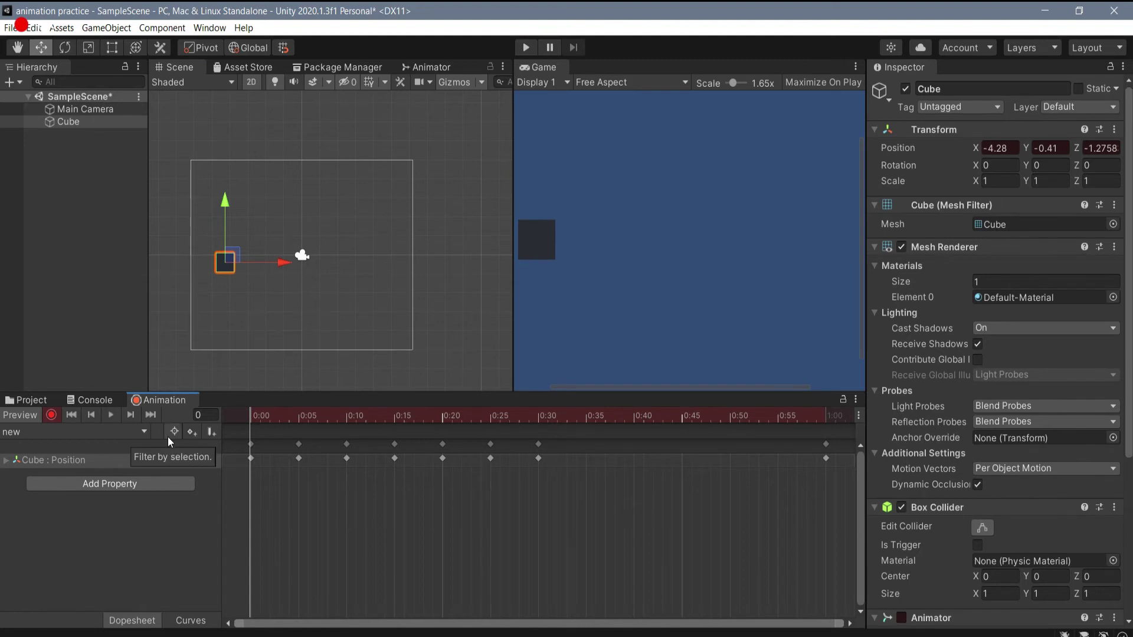
{"action": "left_click", "coordinate": [110, 416]}
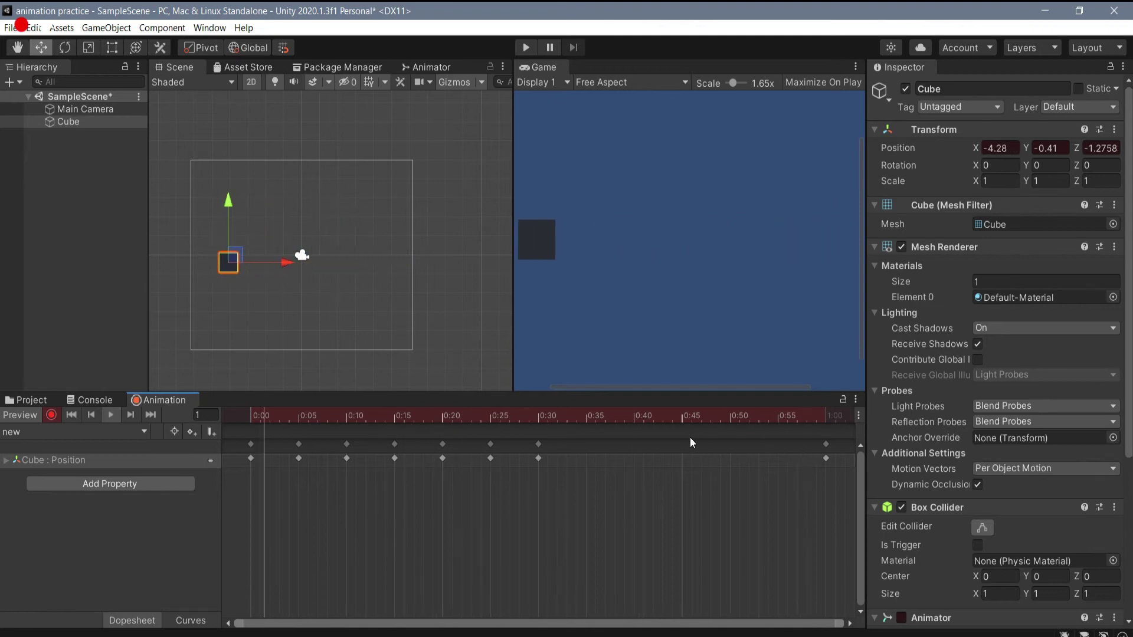
- Move the clip's final position keyframe to frame 33 and play the clip to preview the timing
{"action": "left_click_drag", "start_coordinate": [720, 419], "coordinate": [823, 423]}
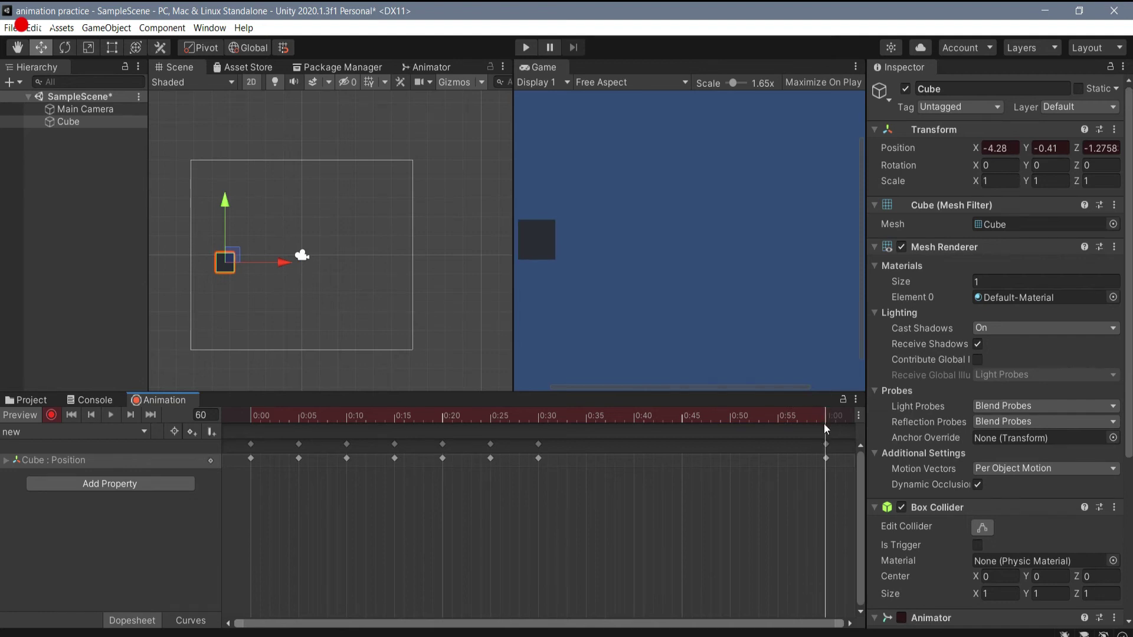
{"action": "key", "text": "space"}
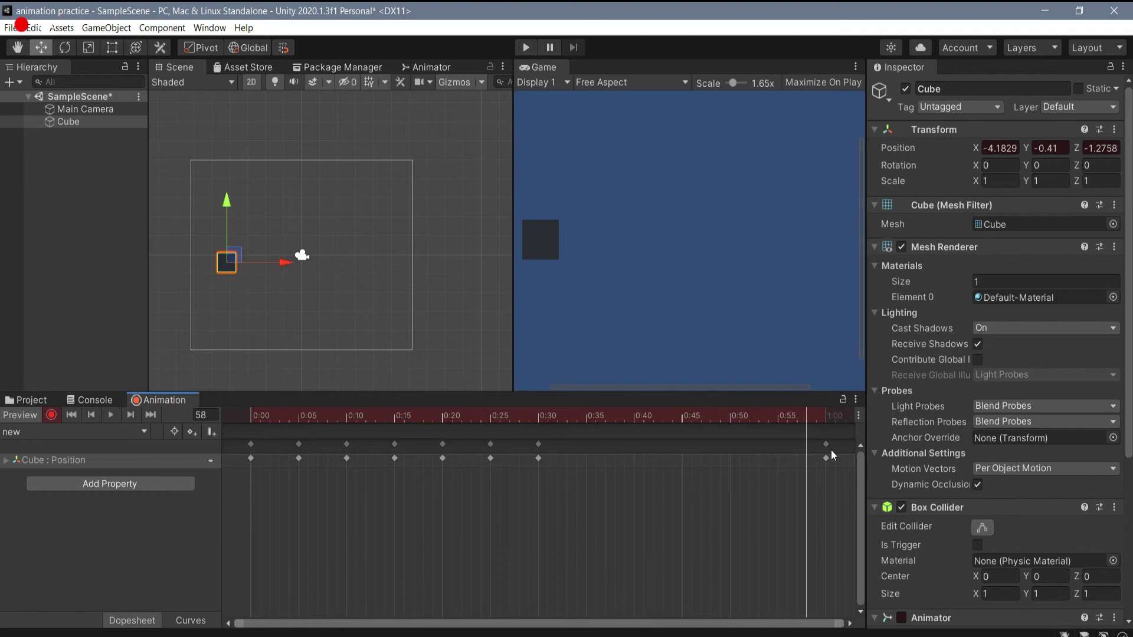
{"action": "left_click_drag", "start_coordinate": [826, 444], "coordinate": [631, 450]}
{"action": "left_click_drag", "start_coordinate": [545, 452], "coordinate": [571, 443]}
{"action": "key", "text": "Delete"}
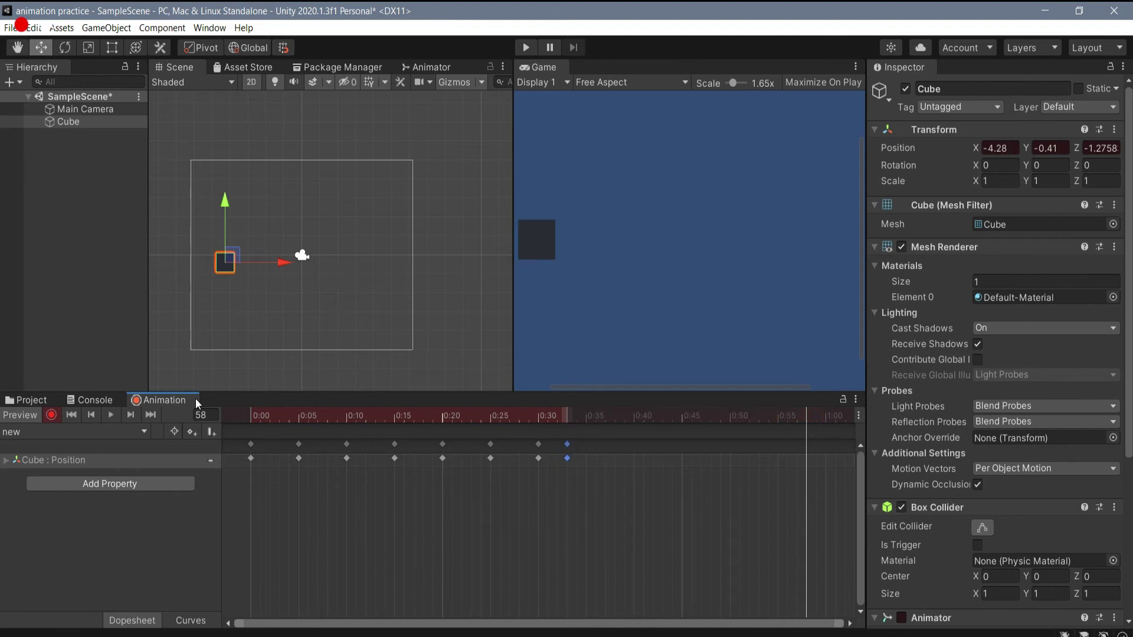
{"action": "left_click", "coordinate": [107, 417]}
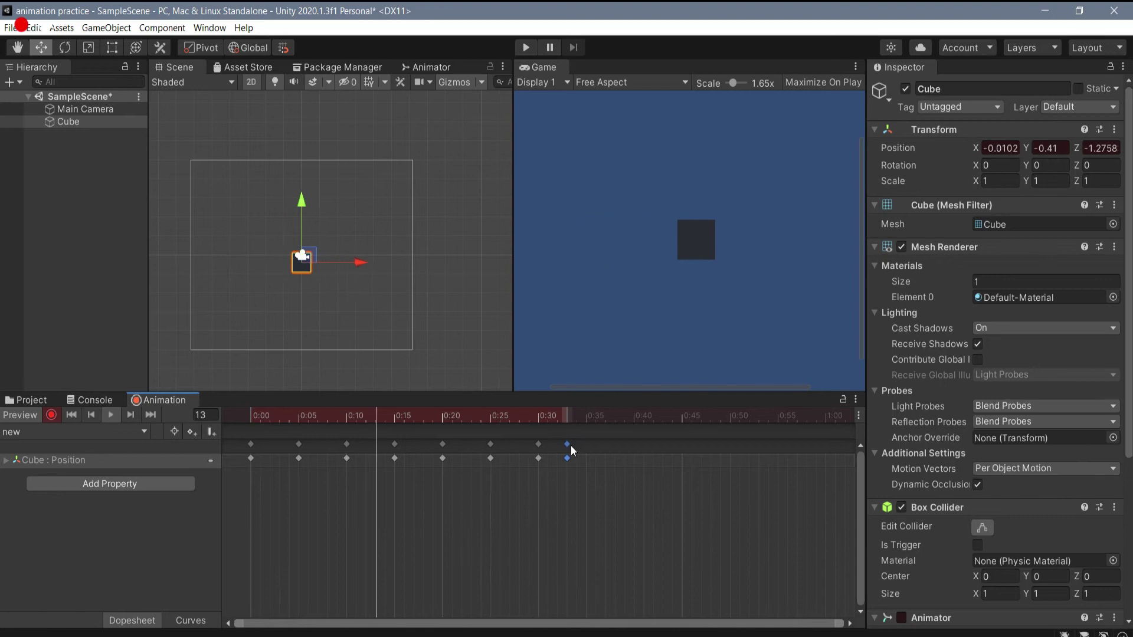
- Retime the position keyframes: the last to frame 55, and those at frames 30, 25, 20 and 15 to frames 50, 31, 22 and 16
{"action": "left_click_drag", "start_coordinate": [566, 444], "coordinate": [778, 444]}
{"action": "left_click_drag", "start_coordinate": [539, 444], "coordinate": [736, 450]}
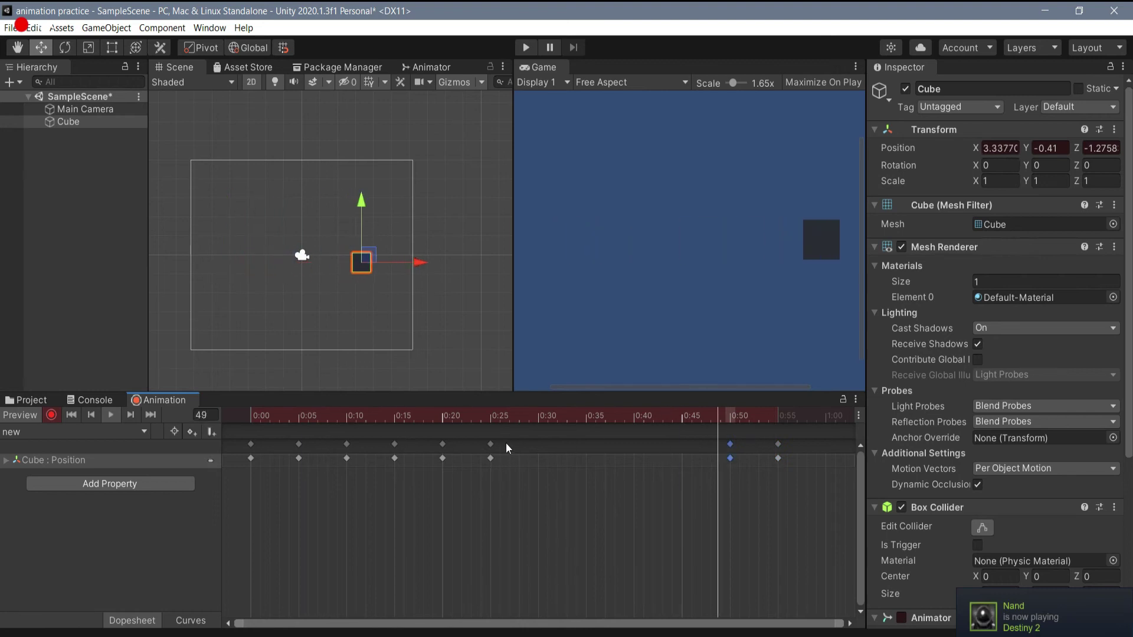
{"action": "left_click_drag", "start_coordinate": [490, 445], "coordinate": [543, 445]}
{"action": "left_click_drag", "start_coordinate": [442, 444], "coordinate": [465, 448]}
{"action": "left_click_drag", "start_coordinate": [395, 444], "coordinate": [411, 449]}
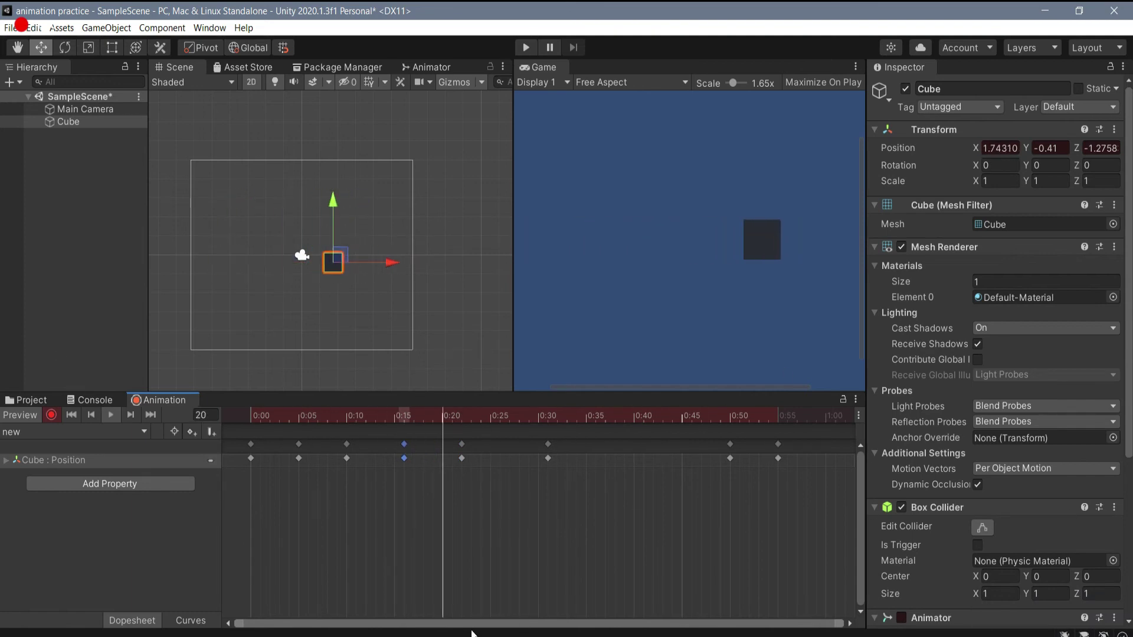
- Add the cube's Transform Rotation property to the animation clip and activate the Rotate tool
{"action": "left_click", "coordinate": [123, 487]}
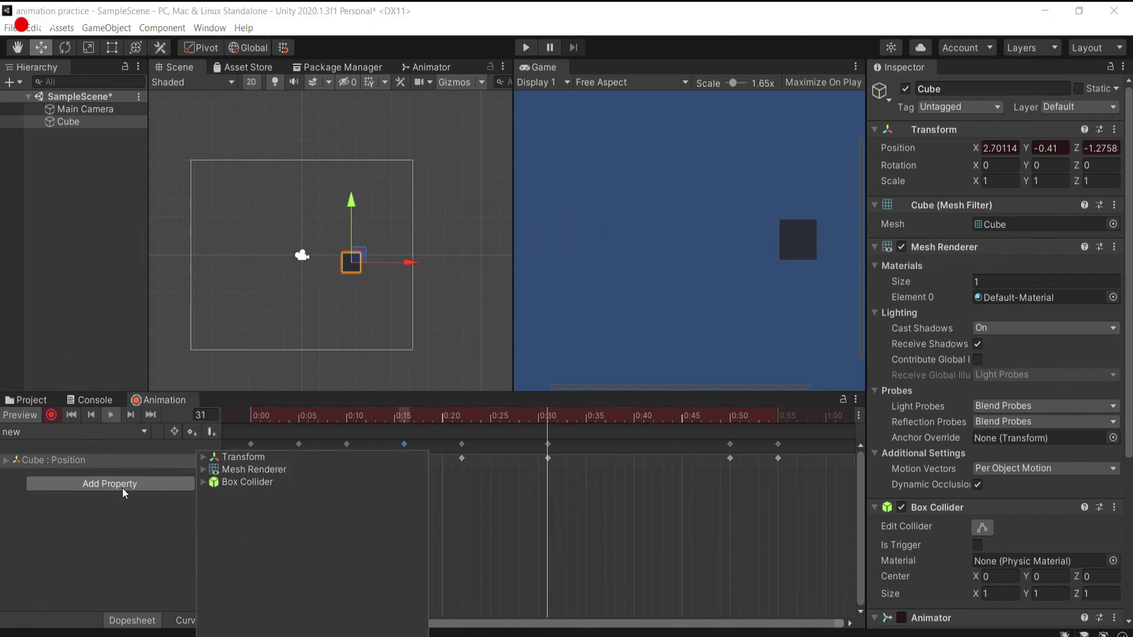
{"action": "left_click", "coordinate": [203, 457]}
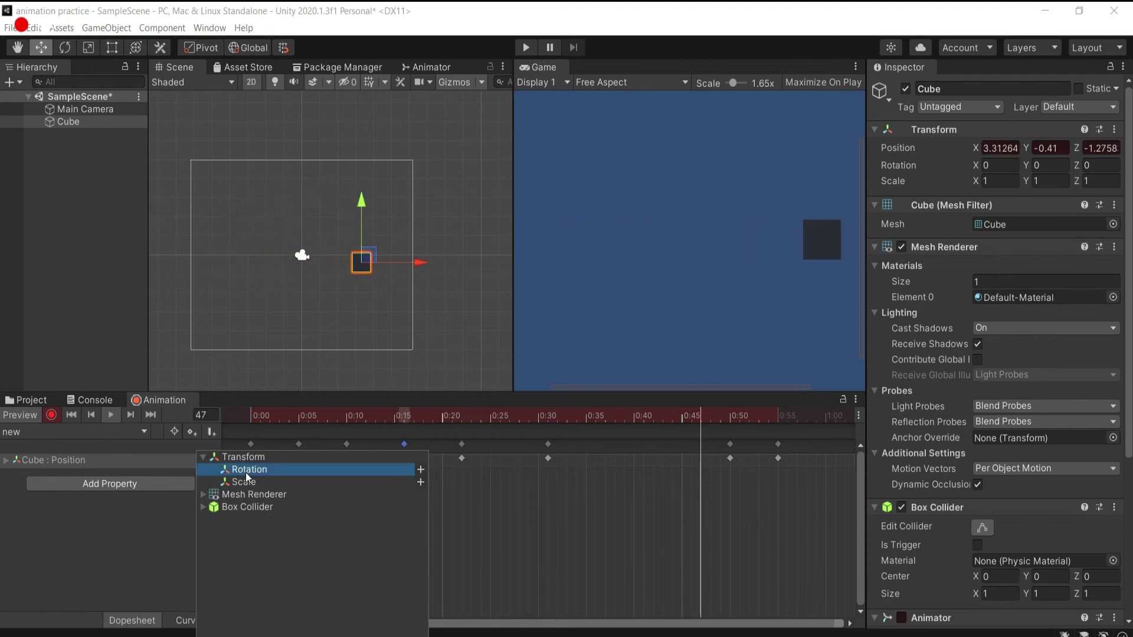
{"action": "left_click", "coordinate": [437, 459]}
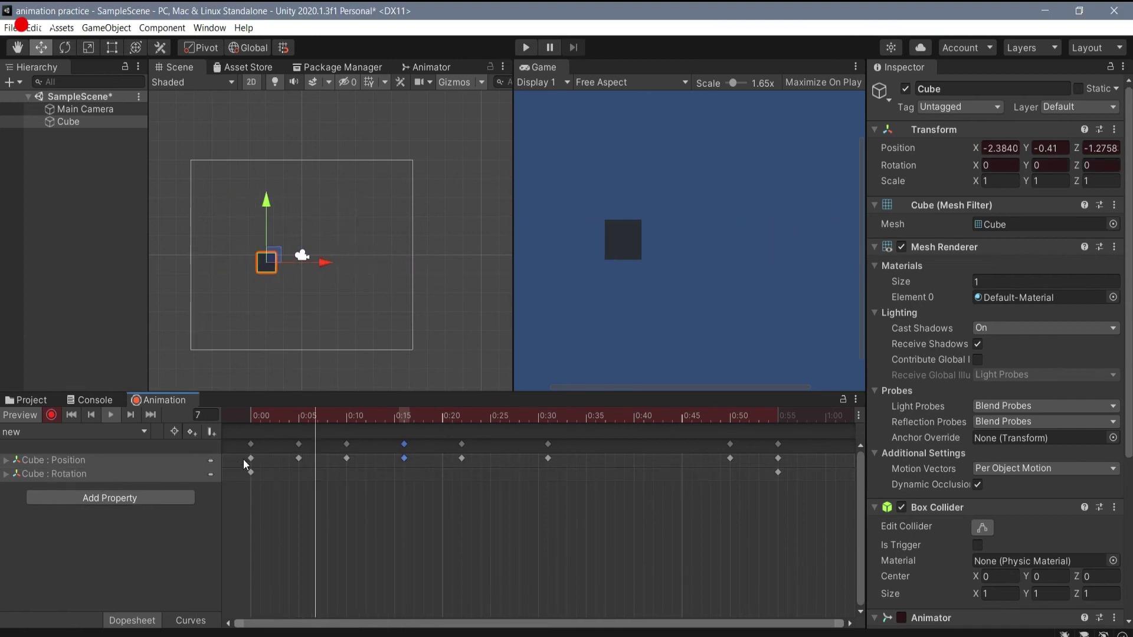
{"action": "left_click", "coordinate": [189, 474]}
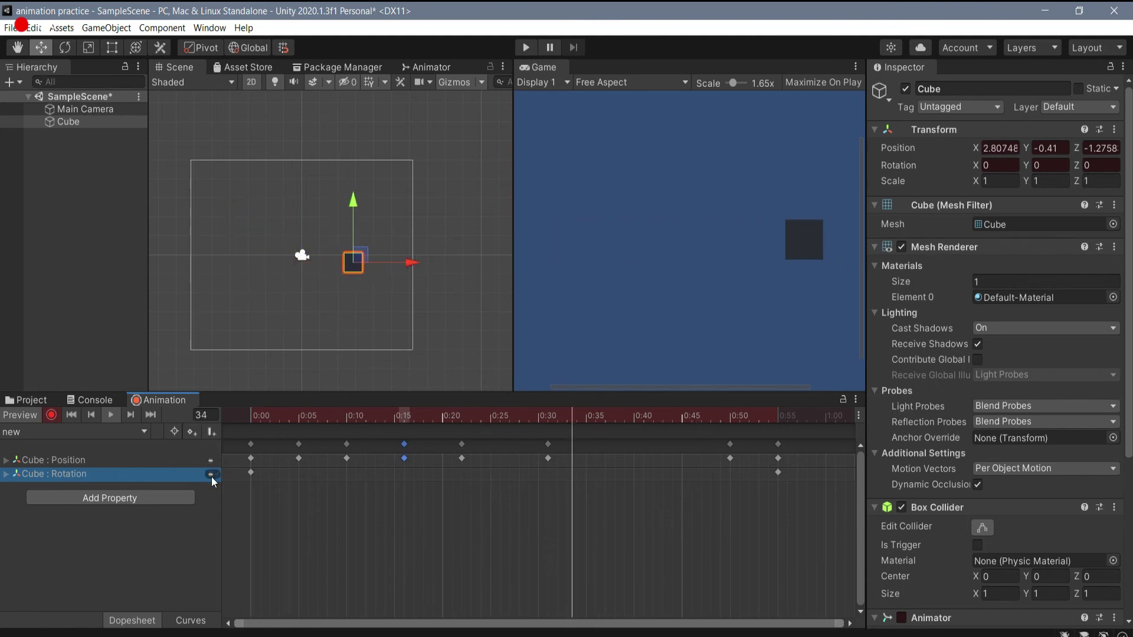
{"action": "left_click", "coordinate": [65, 47]}
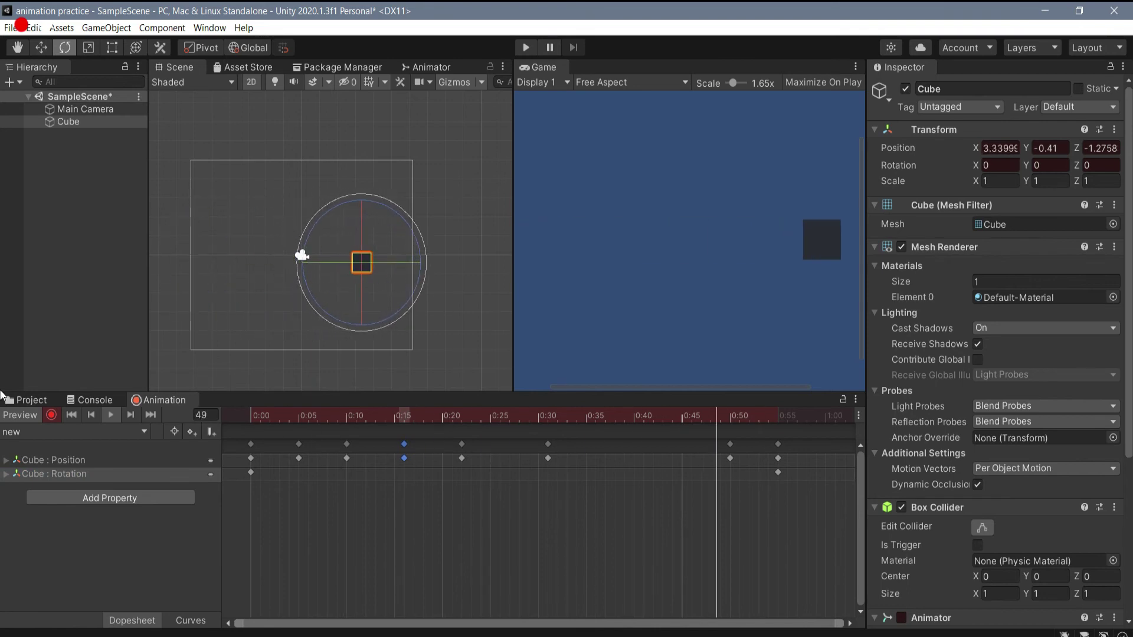
- Expand the Rotation property's axes and record a keyframe at frame 26 with Rotation X at 0.69
{"action": "left_click", "coordinate": [5, 474]}
{"action": "left_click", "coordinate": [6, 473]}
{"action": "left_click", "coordinate": [6, 474]}
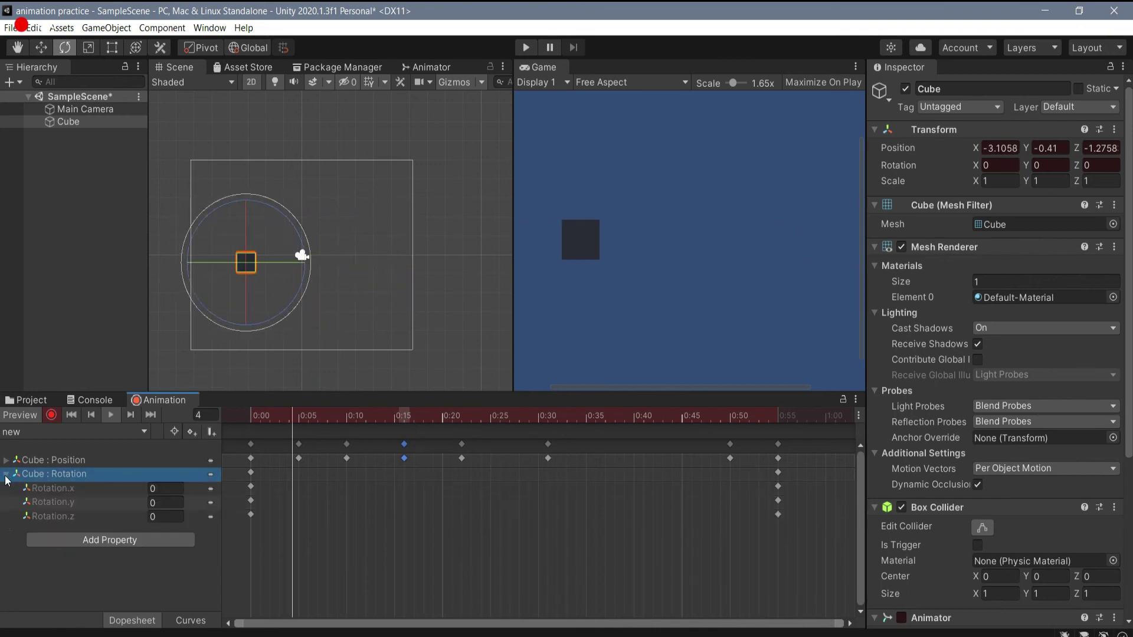
{"action": "left_click", "coordinate": [7, 461]}
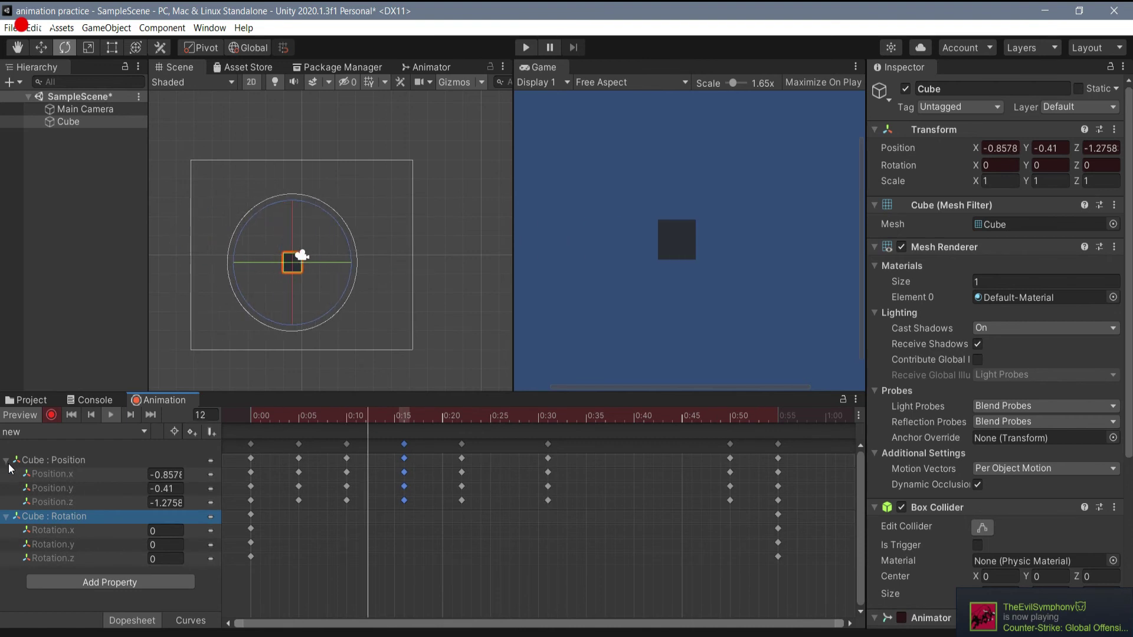
{"action": "left_click", "coordinate": [7, 460]}
{"action": "left_click", "coordinate": [104, 417]}
{"action": "left_click", "coordinate": [11, 463]}
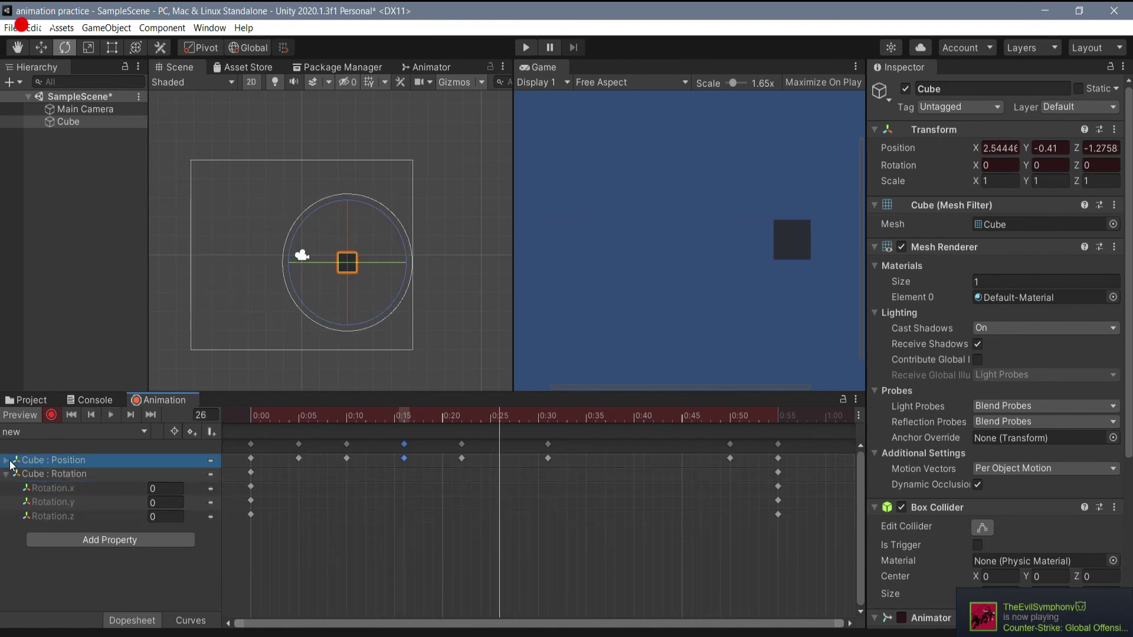
{"action": "left_click", "coordinate": [8, 461]}
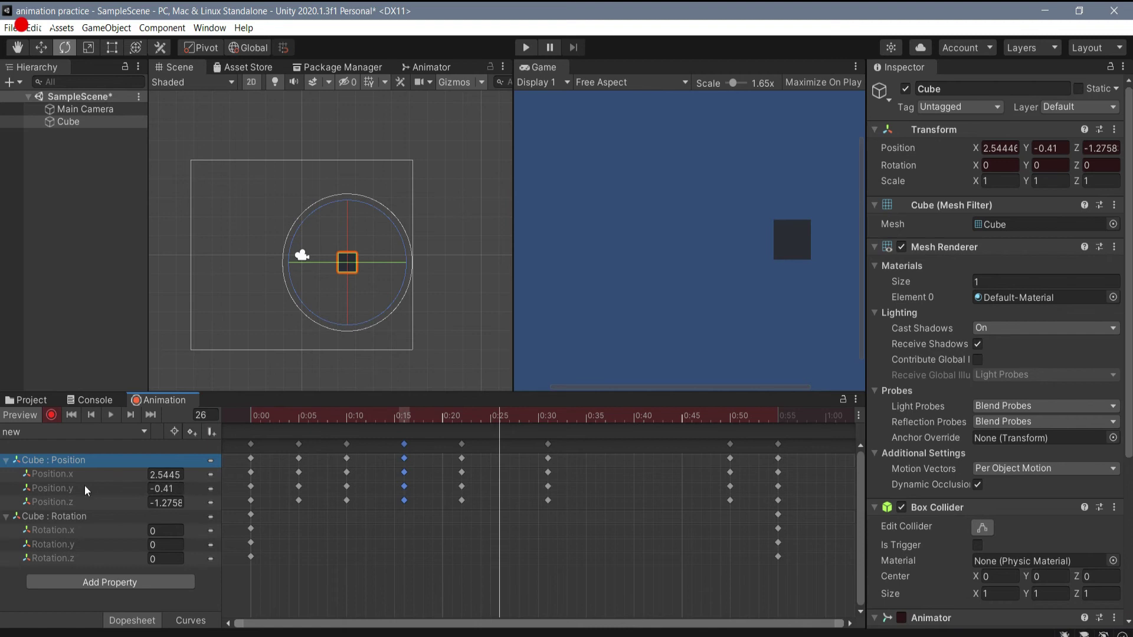
{"action": "left_click", "coordinate": [8, 460]}
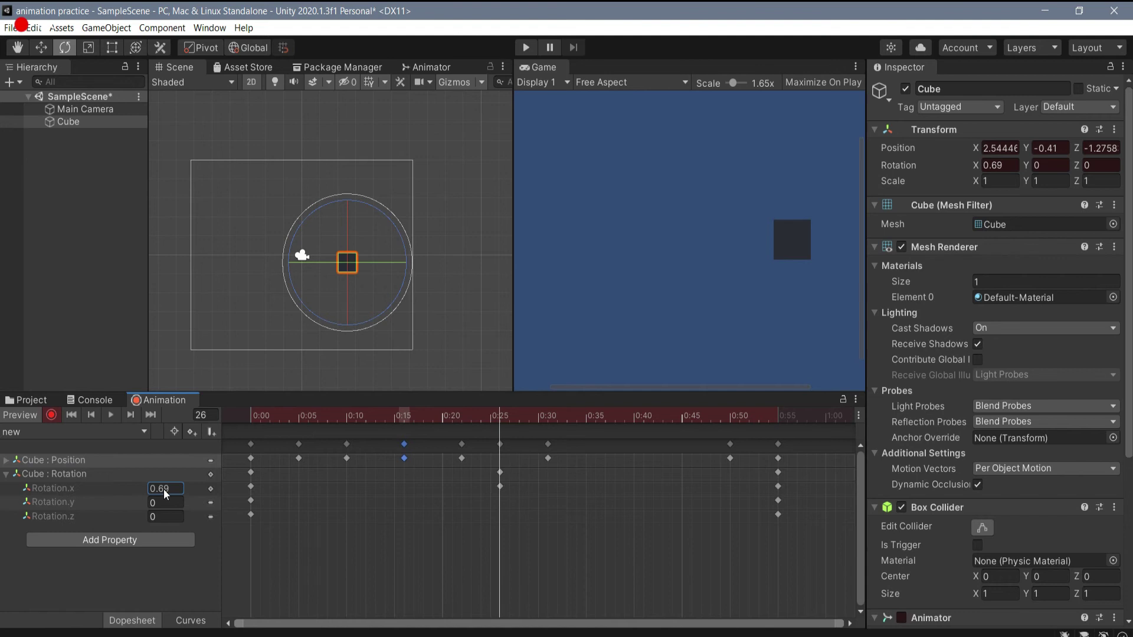
- Record rotation keyframes at frame 16 with Rotation Y at 35.72 and an increased Rotation Z
{"action": "left_click", "coordinate": [405, 417]}
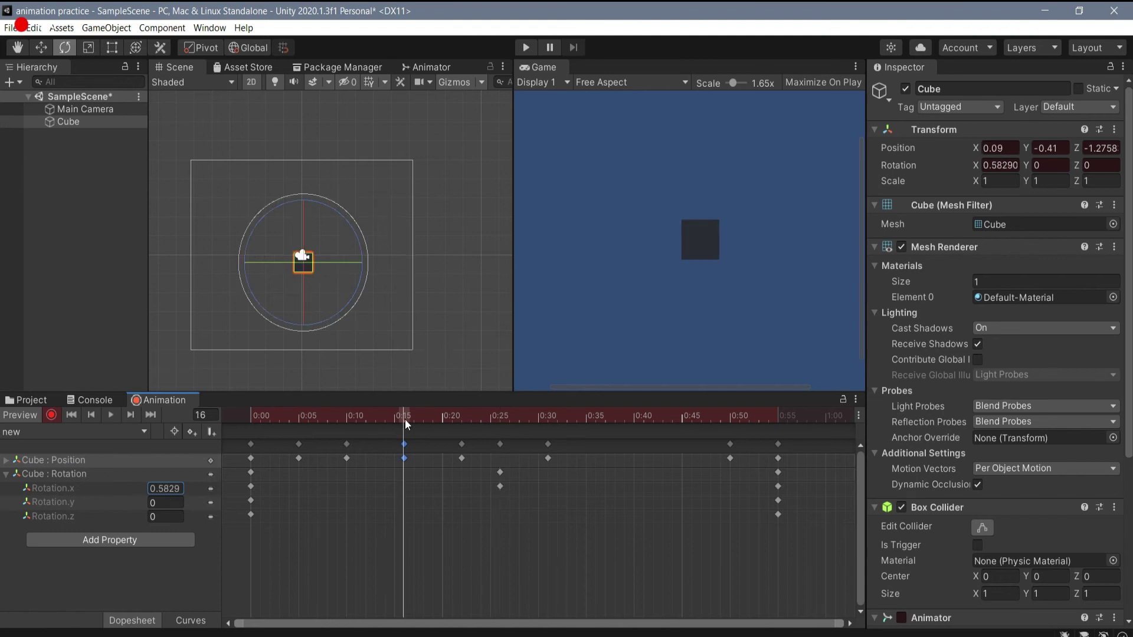
{"action": "left_click_drag", "start_coordinate": [135, 503], "coordinate": [1011, 513]}
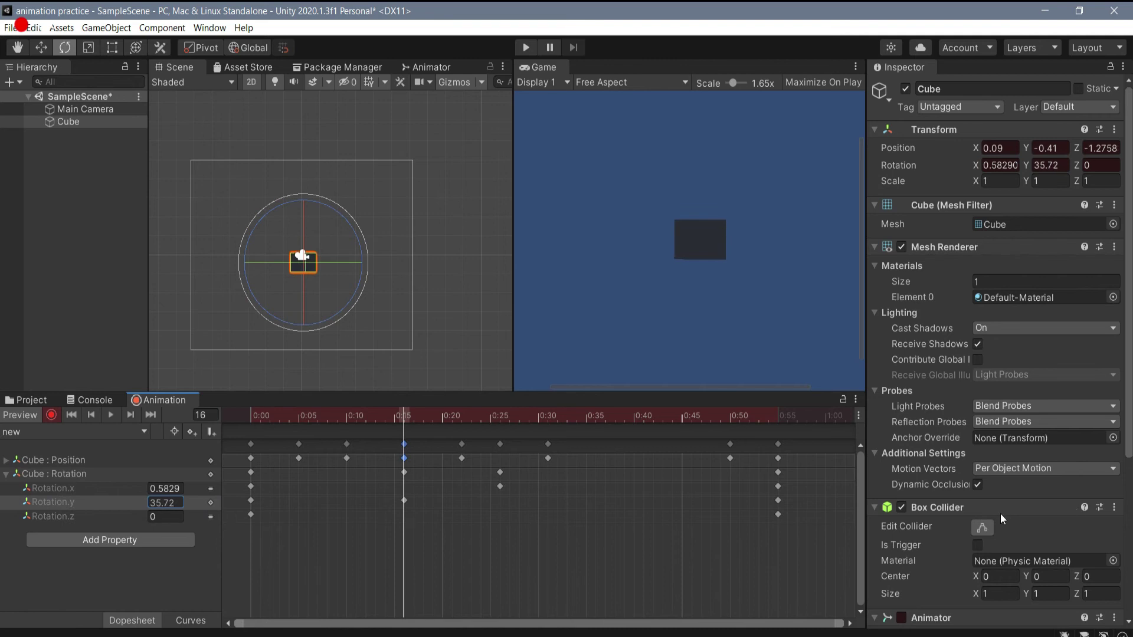
{"action": "left_click_drag", "start_coordinate": [118, 524], "coordinate": [622, 421]}
- Record a Rotation Z keyframe of 18.27 at frame 10 and play the clip from the start
{"action": "left_click", "coordinate": [348, 421]}
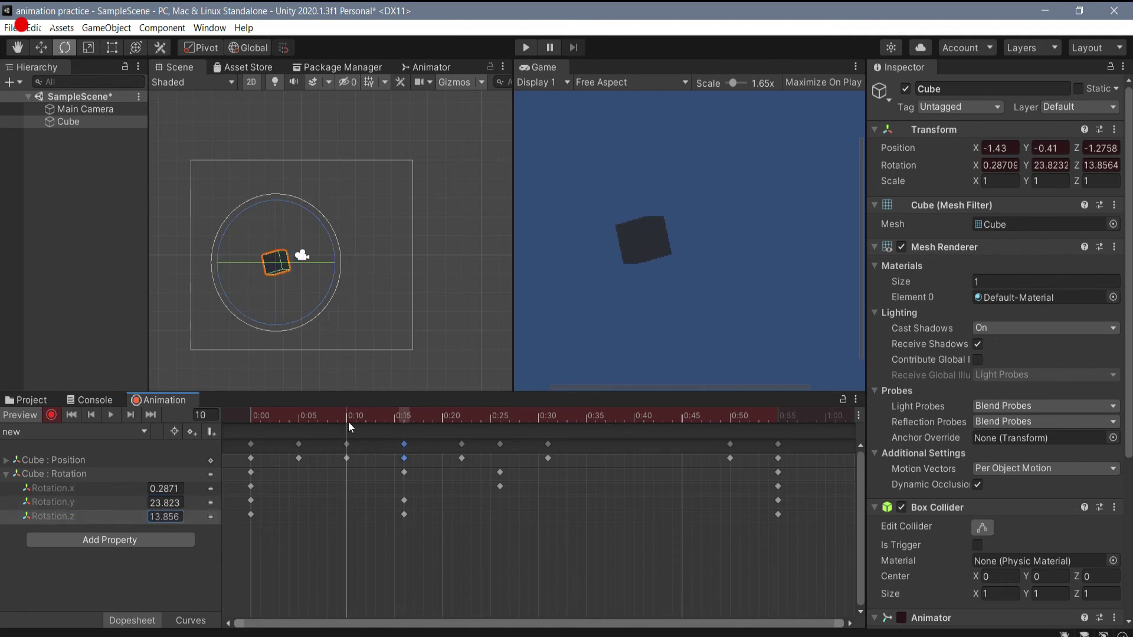
{"action": "left_click_drag", "start_coordinate": [147, 508], "coordinate": [264, 509]}
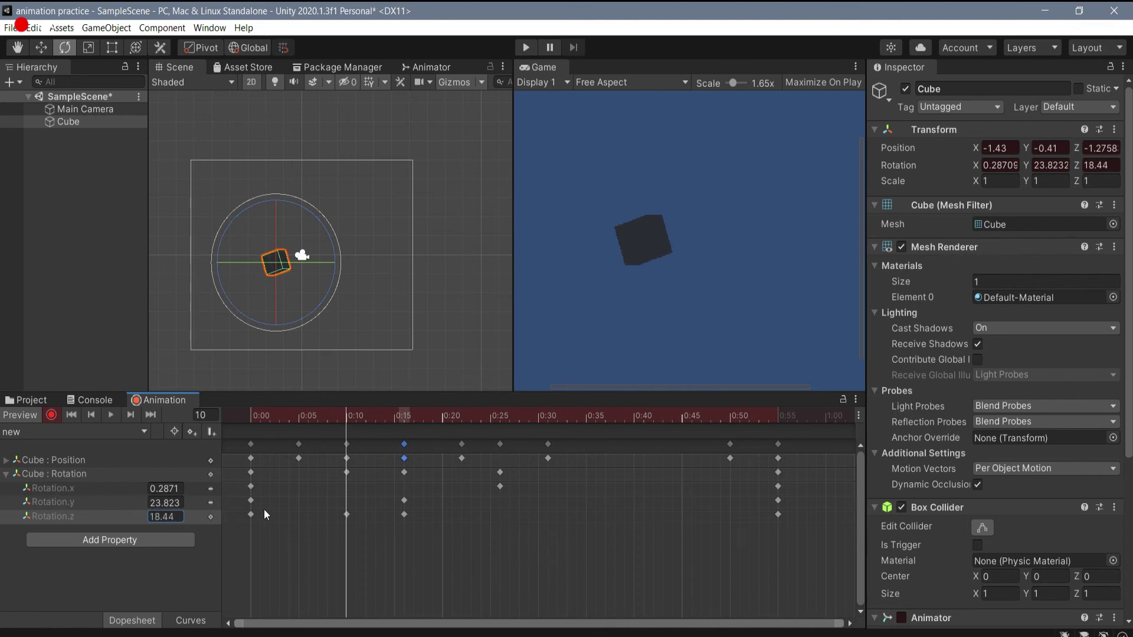
{"action": "left_click", "coordinate": [152, 503]}
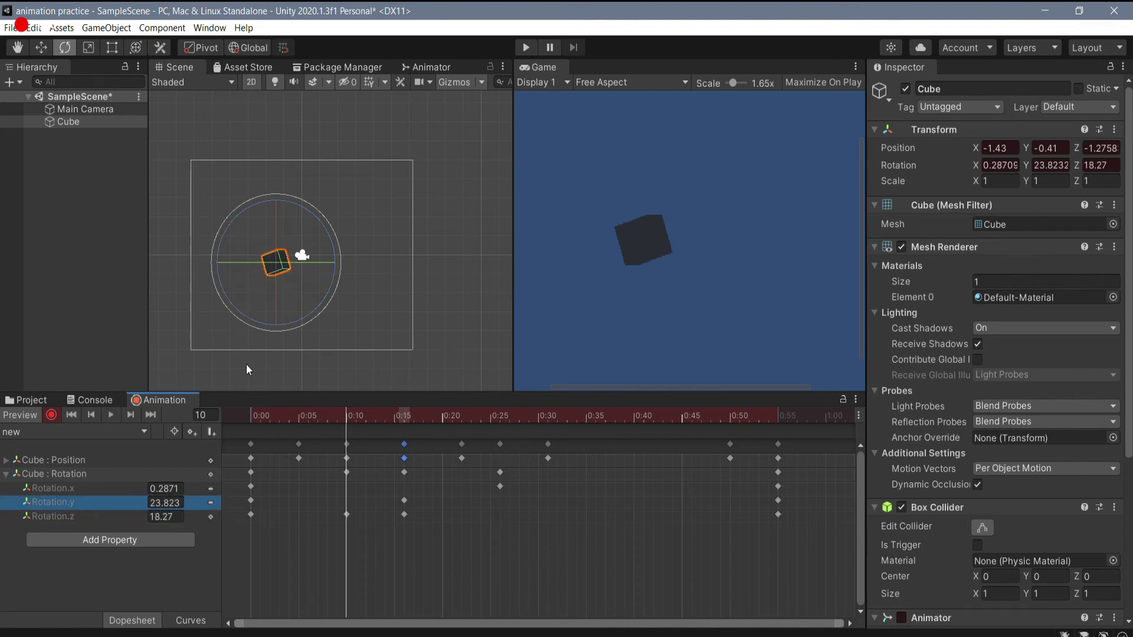
{"action": "left_click_drag", "start_coordinate": [259, 417], "coordinate": [119, 430]}
{"action": "left_click", "coordinate": [111, 414]}
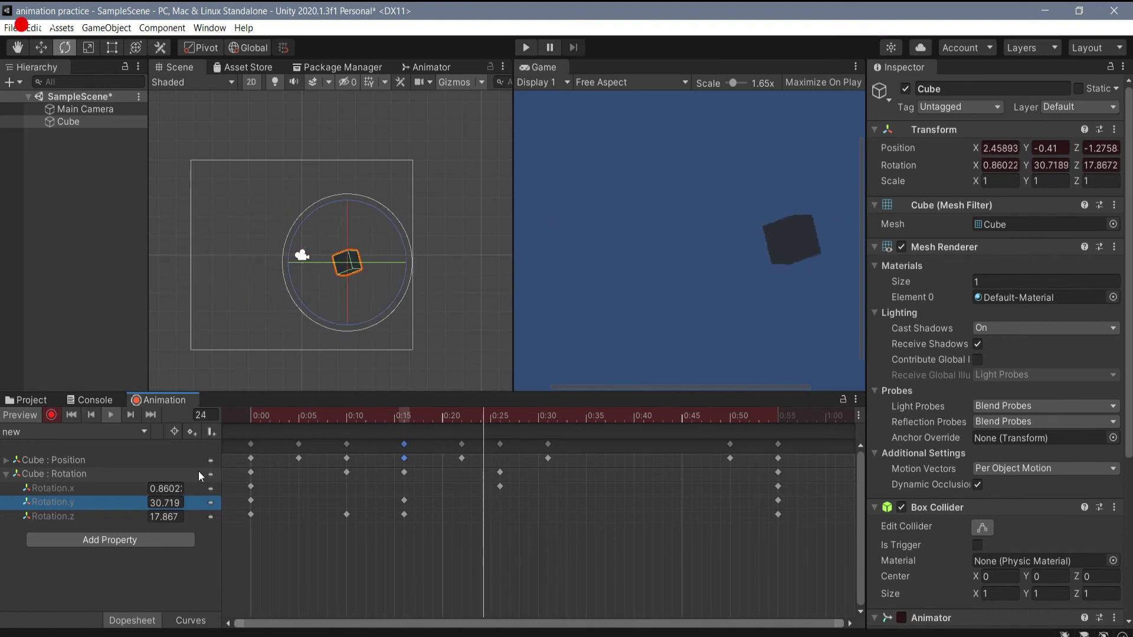
- Add the cube's Transform Scale property to the animation clip and activate the Scale tool
{"action": "left_click", "coordinate": [136, 540]}
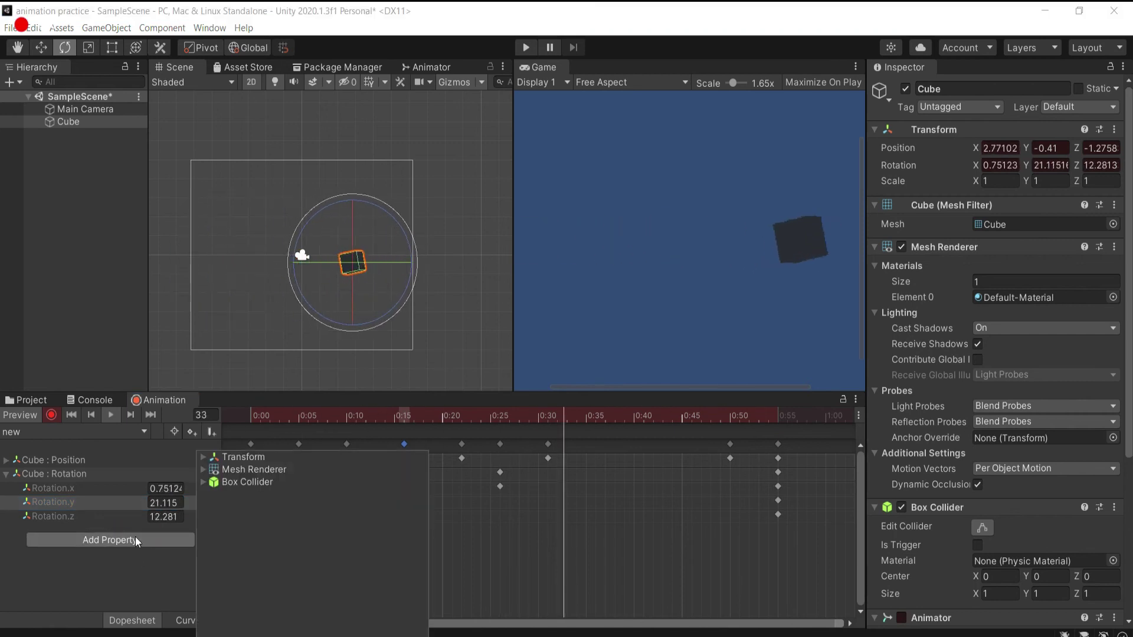
{"action": "left_click", "coordinate": [203, 459]}
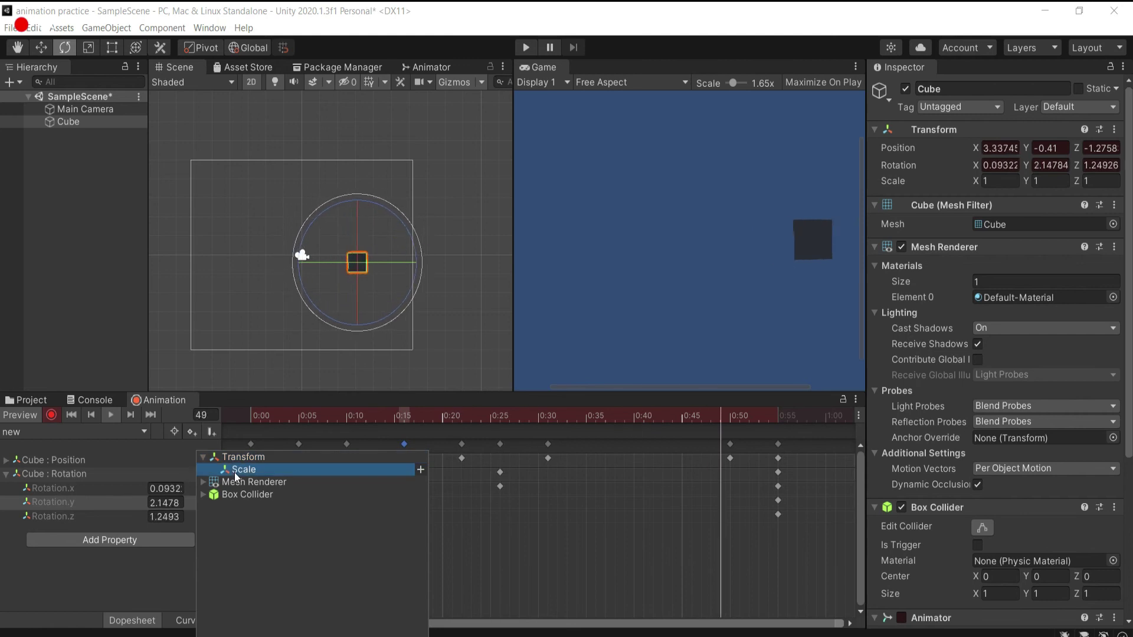
{"action": "left_click", "coordinate": [421, 469]}
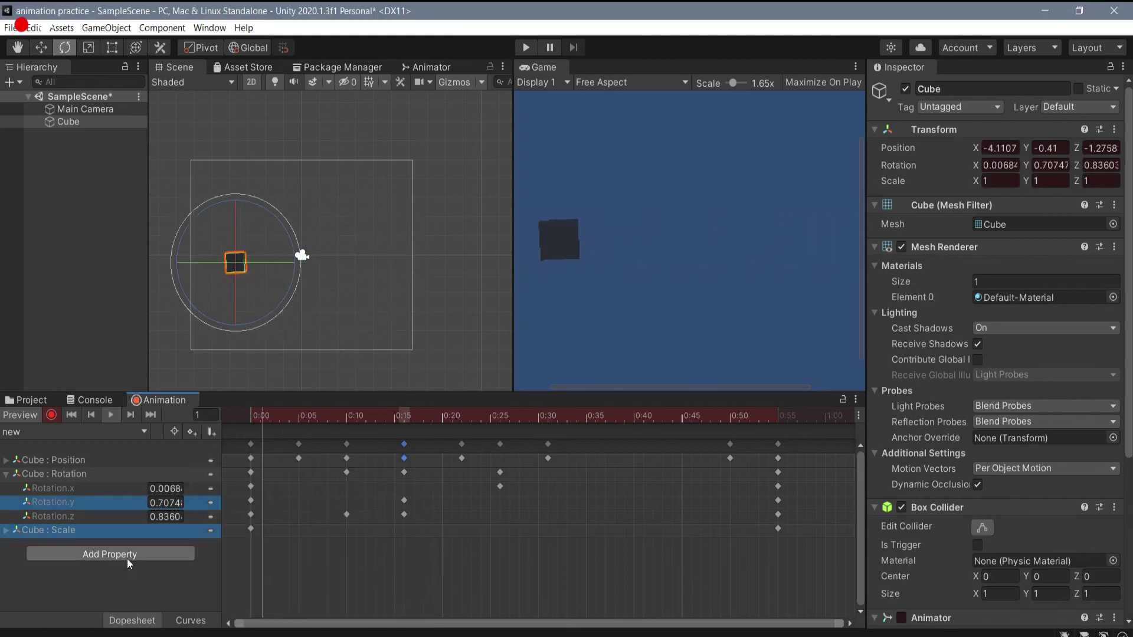
{"action": "left_click", "coordinate": [94, 51]}
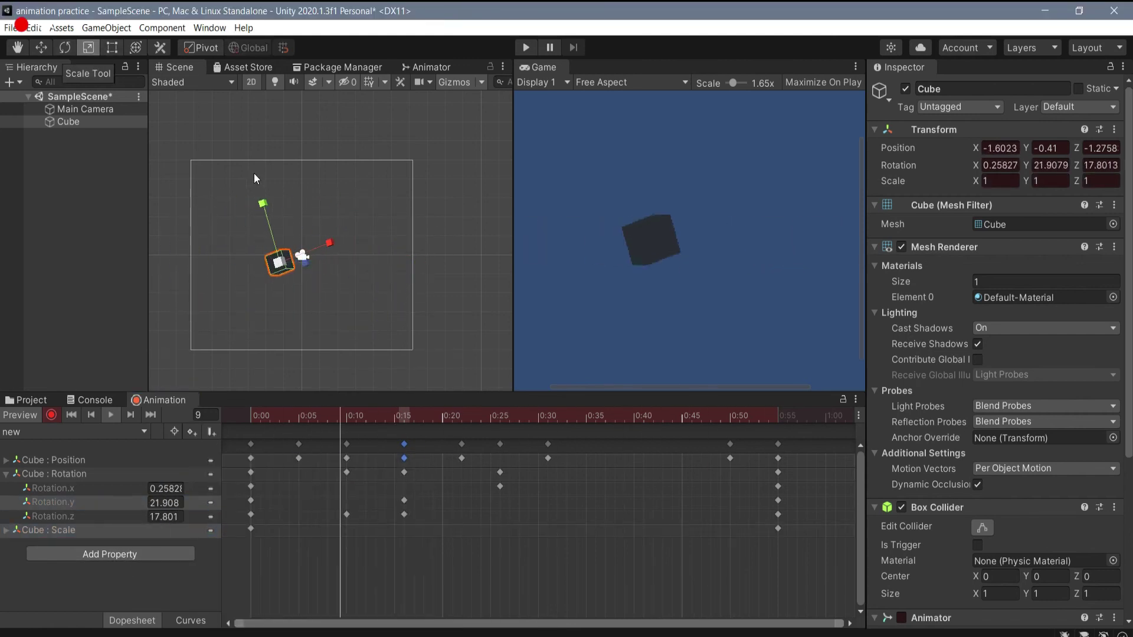
- Record uniform scale keyframes with the cube shrunk at frame 13 and enlarged to about 1.01 at frame 18
{"action": "left_click", "coordinate": [109, 415]}
{"action": "left_click", "coordinate": [376, 418]}
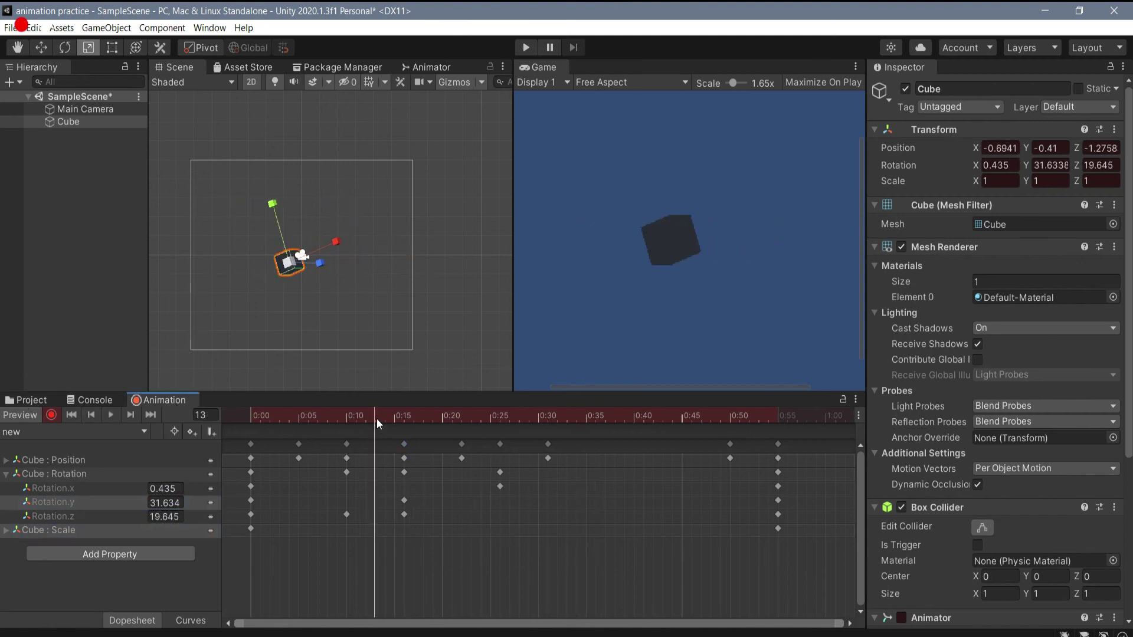
{"action": "left_click_drag", "start_coordinate": [289, 263], "coordinate": [299, 304]}
{"action": "left_click", "coordinate": [426, 419]}
{"action": "left_click_drag", "start_coordinate": [380, 334], "coordinate": [363, 189]}
- Record uniform scale keyframes with the cube shrunk to about 0.50 at frame 29 and enlarged at frame 41
{"action": "left_click", "coordinate": [523, 416]}
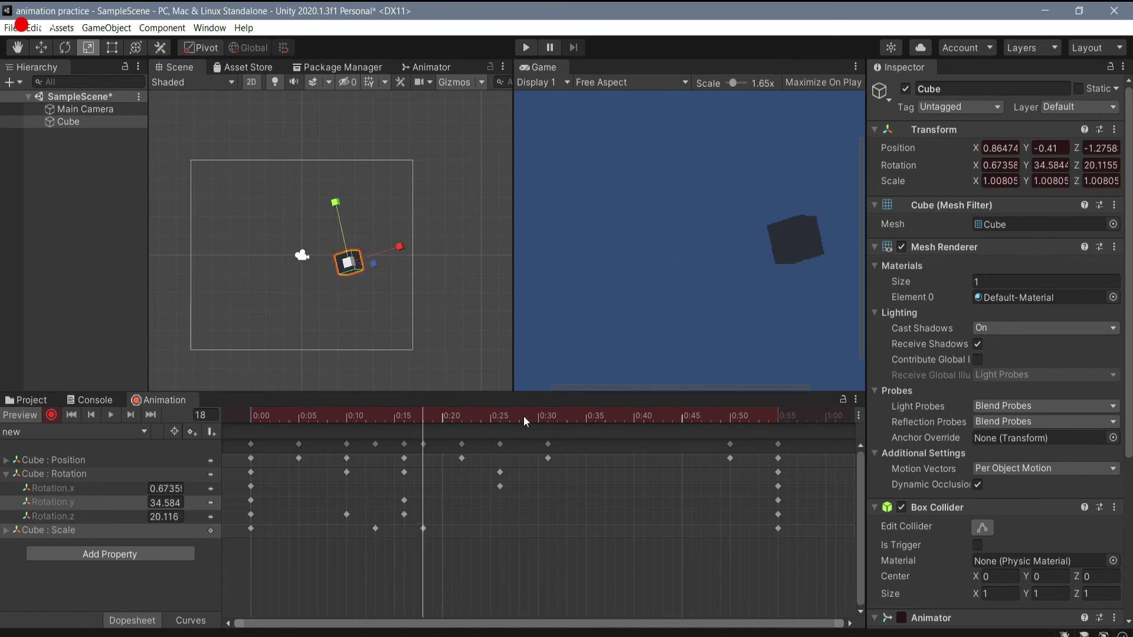
{"action": "left_click_drag", "start_coordinate": [348, 262], "coordinate": [345, 277]}
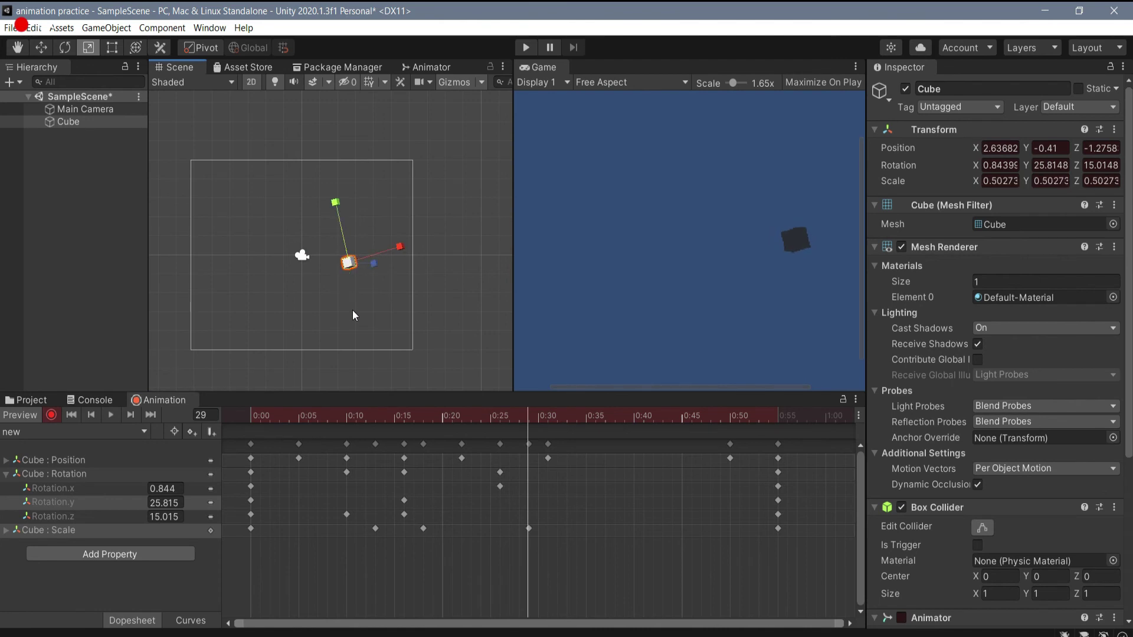
{"action": "left_click", "coordinate": [642, 417]}
{"action": "left_click_drag", "start_coordinate": [356, 262], "coordinate": [417, 165]}
- Play the clip from frame 0 to preview the combined motion and turn off keyframe recording
{"action": "left_click_drag", "start_coordinate": [391, 419], "coordinate": [241, 424]}
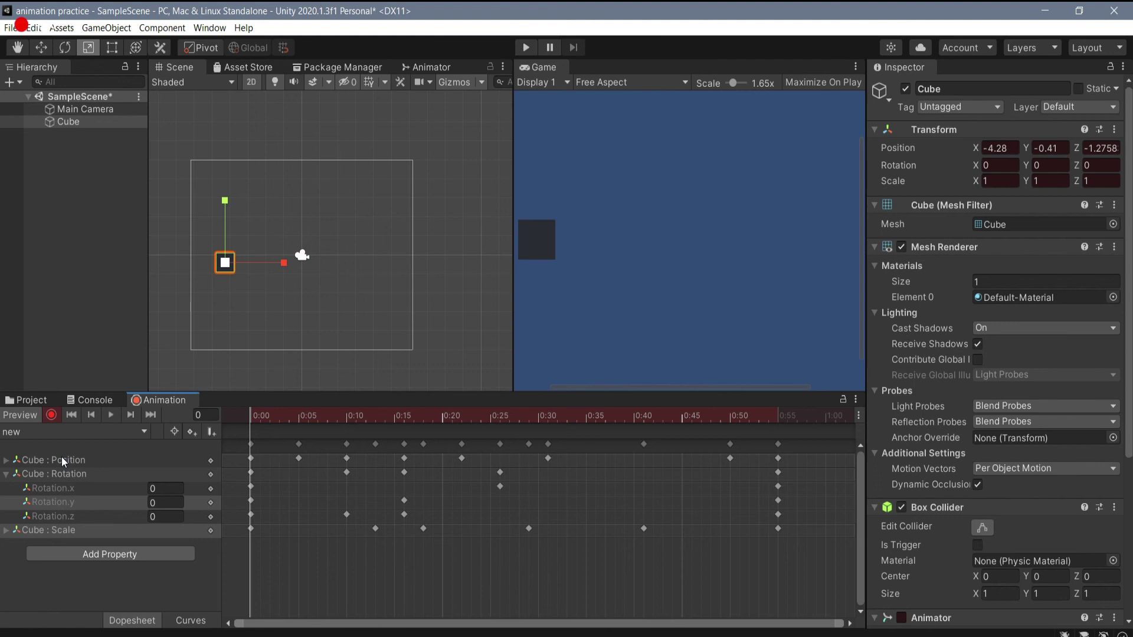
{"action": "left_click", "coordinate": [108, 416]}
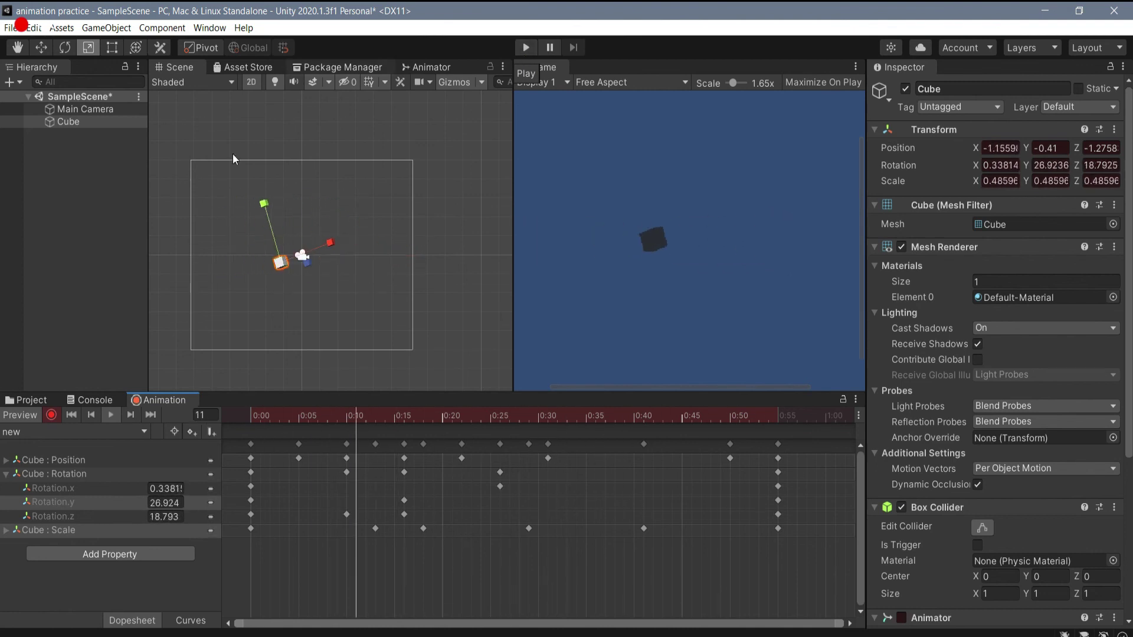
{"action": "left_click", "coordinate": [51, 415]}
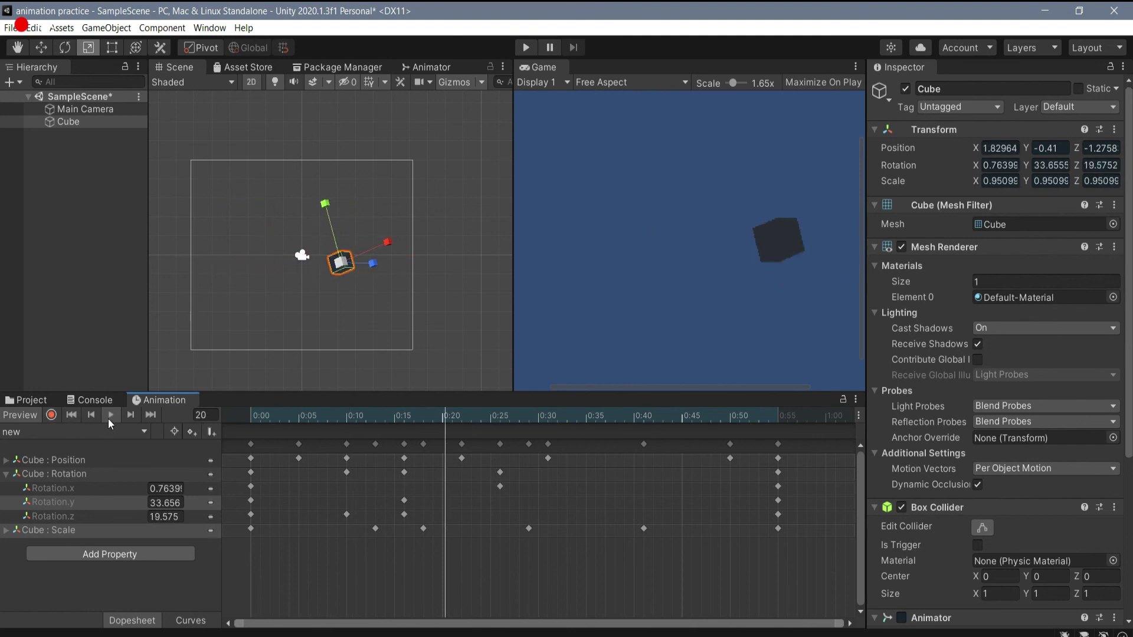
- Examine the Cube animator controller and the new animation clip in the project's Assets folder
{"action": "left_click", "coordinate": [20, 402]}
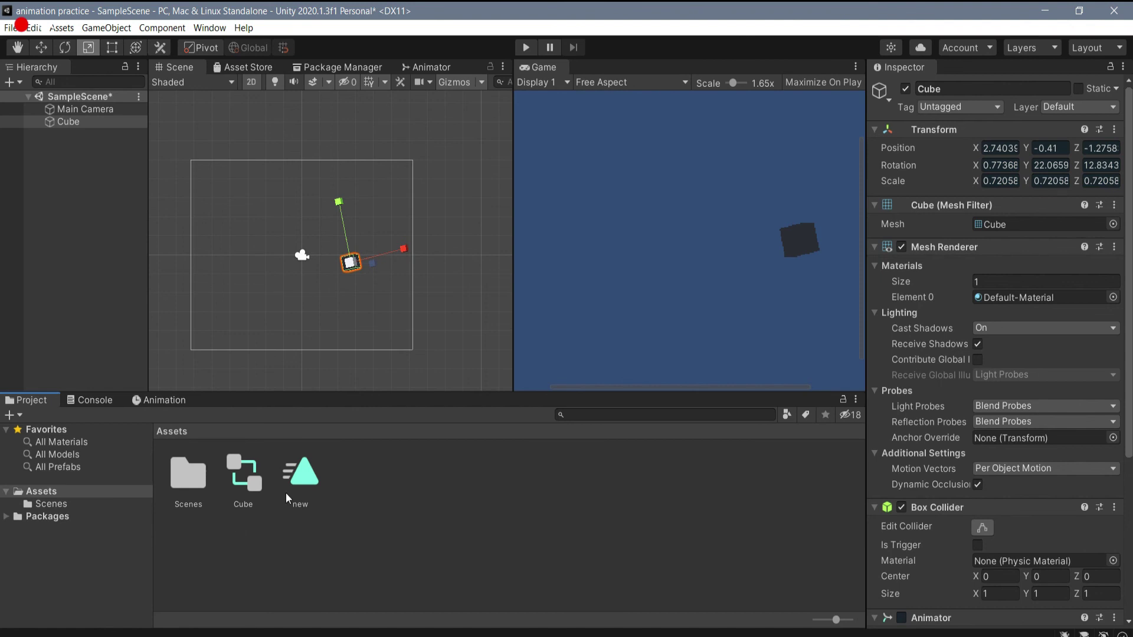
{"action": "left_click", "coordinate": [250, 489]}
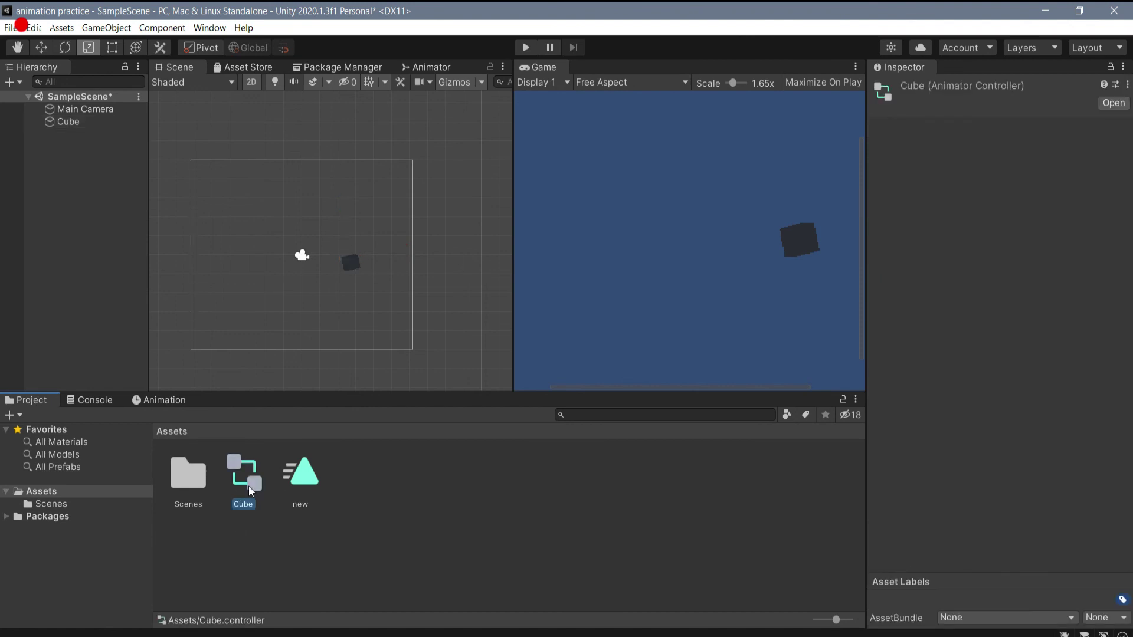
{"action": "left_click", "coordinate": [298, 490]}
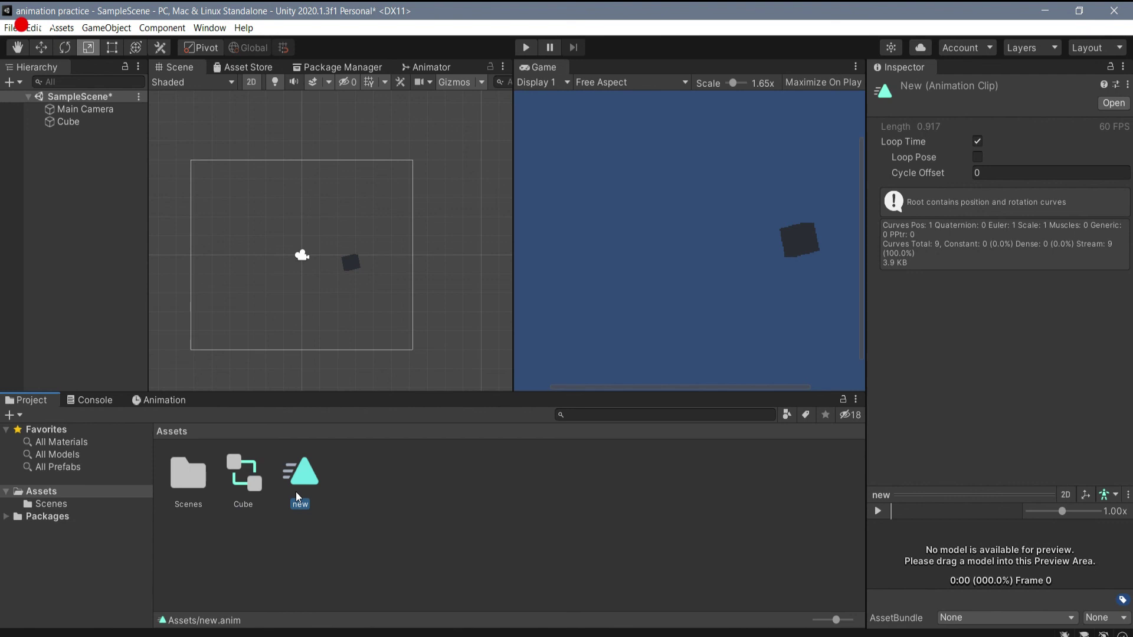
- Examine the Cube's Animator component, and open its Cube animator controller to inspect the "new" state in the Base Layer
{"action": "left_click", "coordinate": [58, 122]}
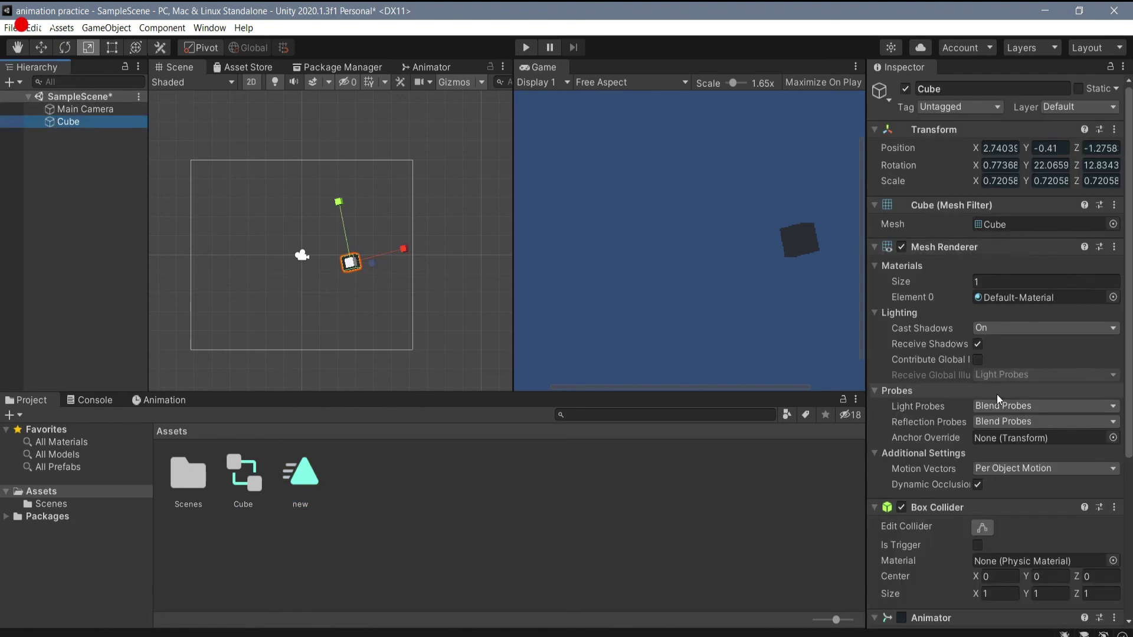
{"action": "scroll", "coordinate": [997, 394], "scroll_direction": "down", "scroll_amount": 5}
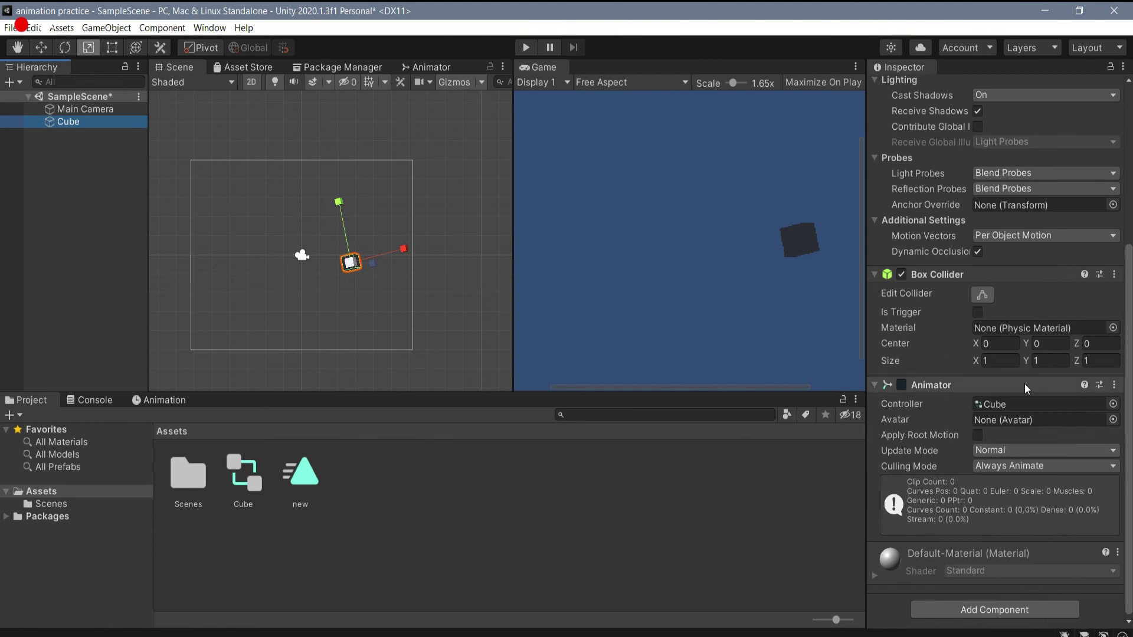
{"action": "left_click", "coordinate": [225, 466]}
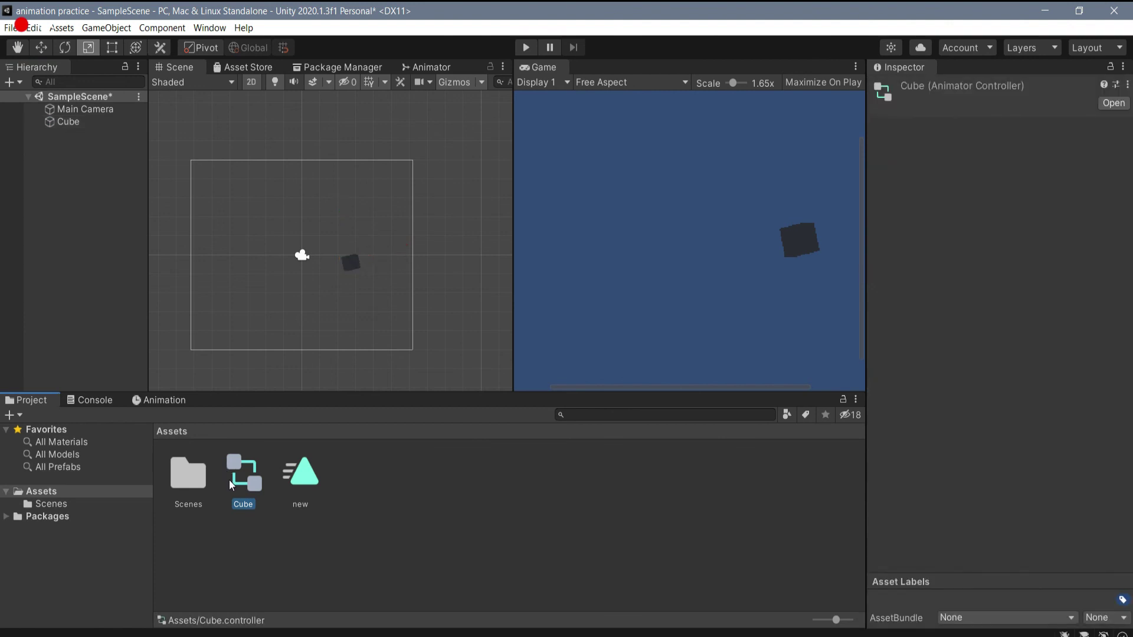
{"action": "double_click", "coordinate": [228, 480]}
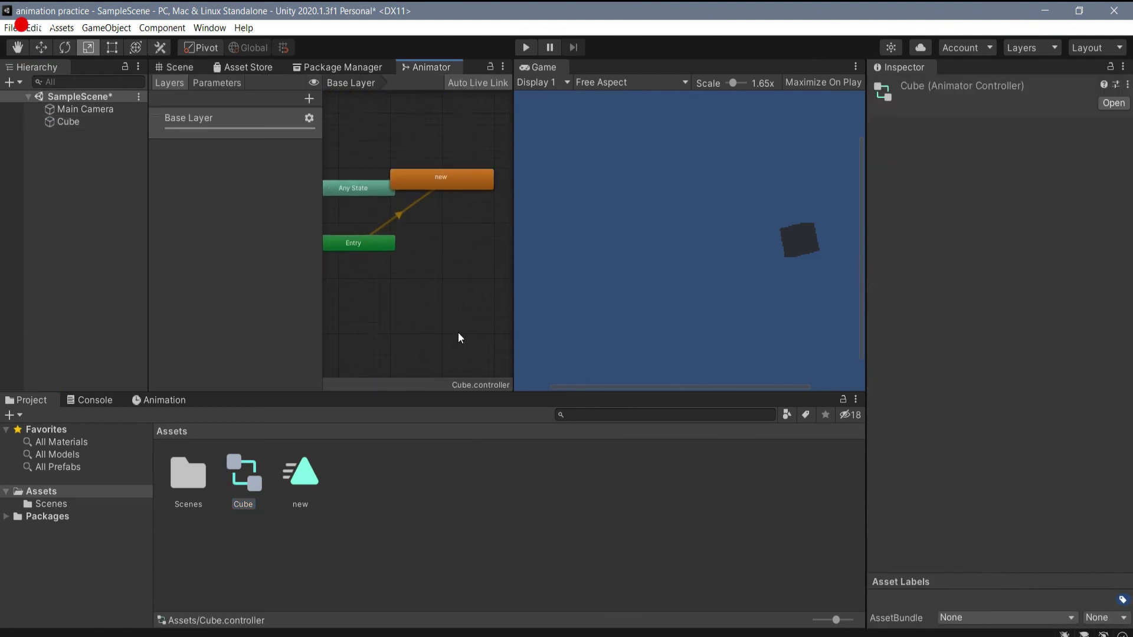
{"action": "left_click", "coordinate": [453, 199]}
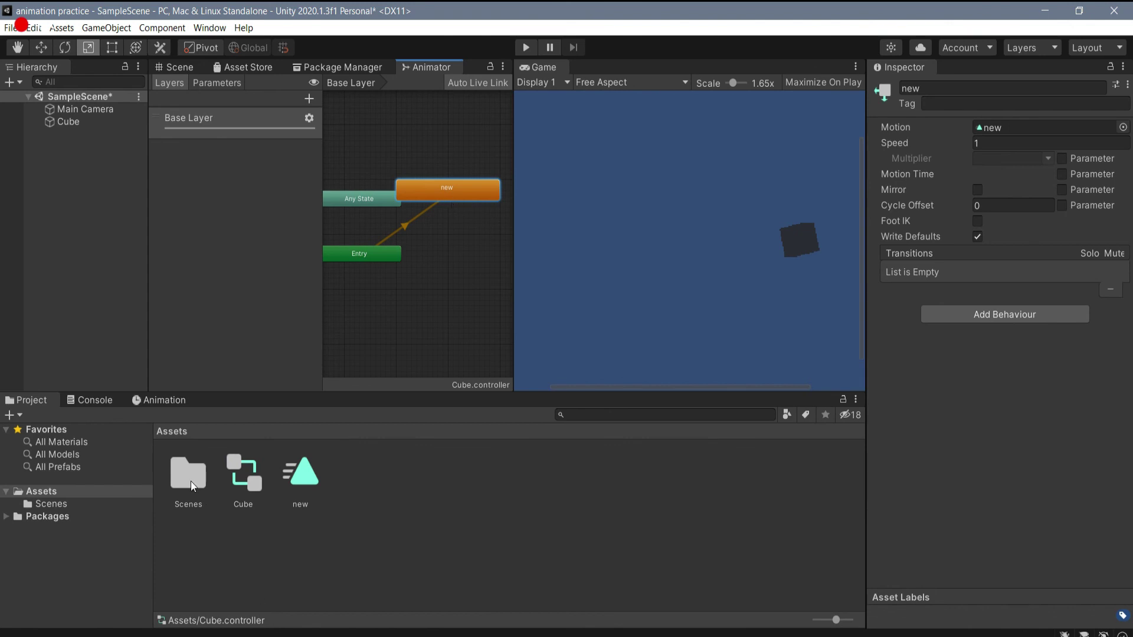
- Inspect the "new" animation clip's settings, and return to the Scene view with the Cube selected
{"action": "left_click", "coordinate": [288, 478]}
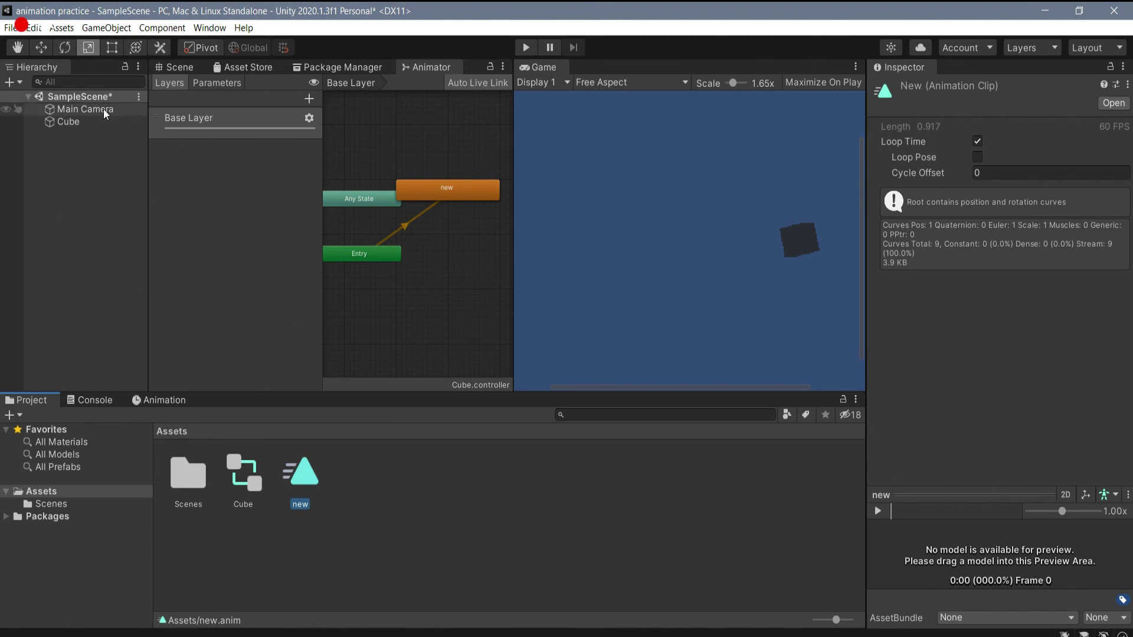
{"action": "left_click", "coordinate": [89, 122]}
{"action": "left_click", "coordinate": [198, 65]}
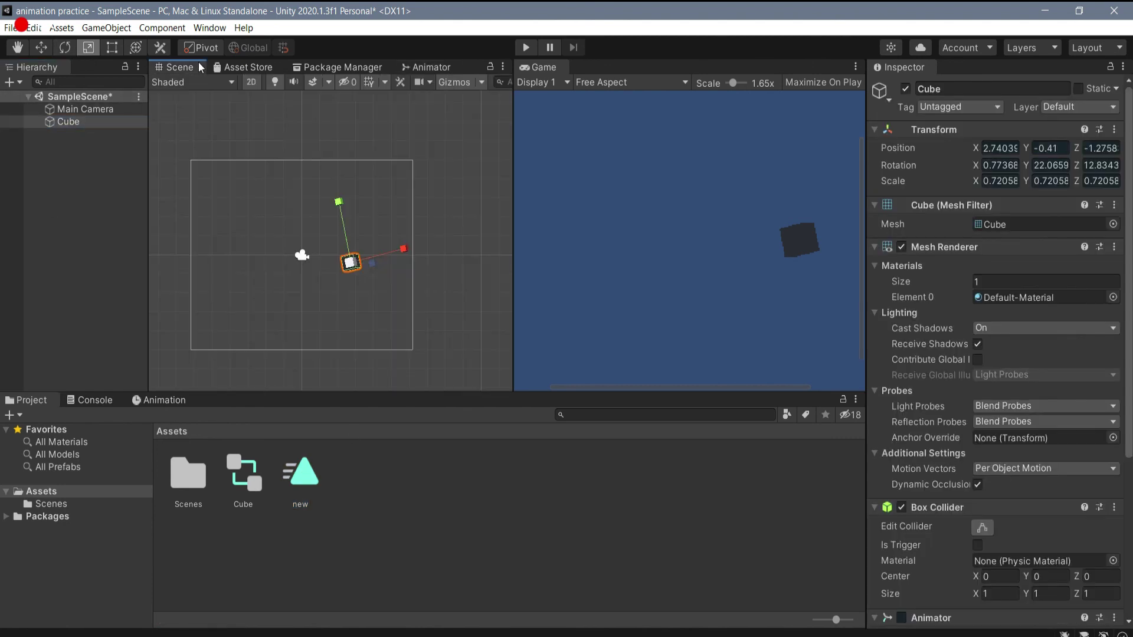